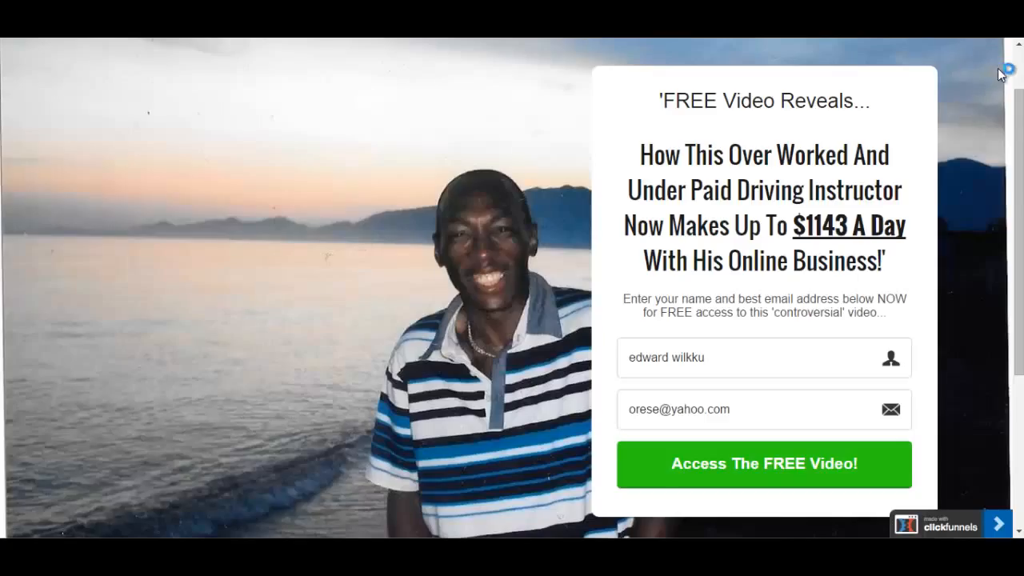
{"action": "mouse_move", "coordinate": [1020, 120]}
{"action": "left_mouse_down"}
{"action": "mouse_move", "coordinate": [1020, 102]}
{"action": "mouse_move", "coordinate": [1020, 129]}
{"action": "left_mouse_up"}
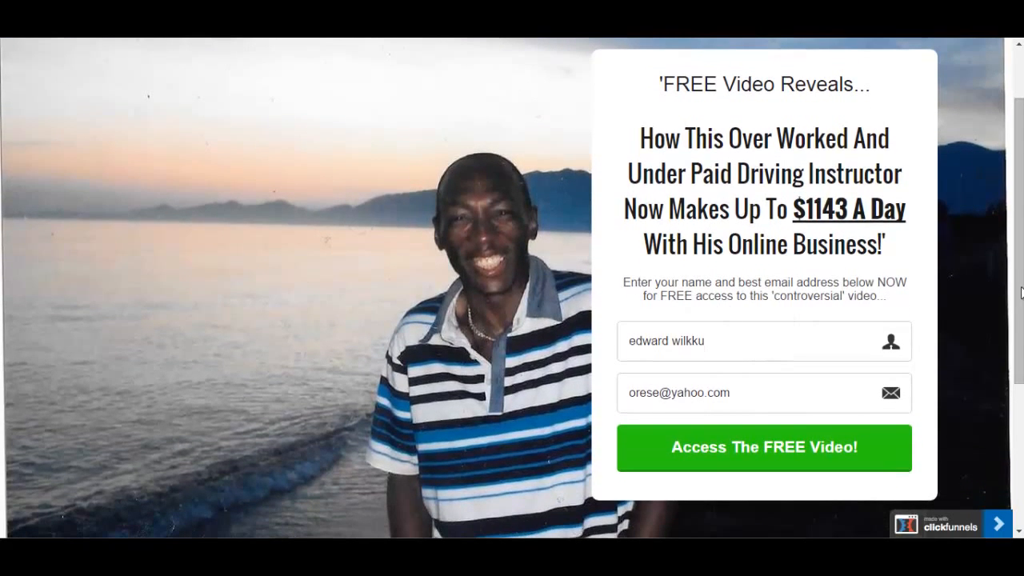
{"action": "left_click_drag", "start_coordinate": [1020, 288], "coordinate": [1020, 240]}
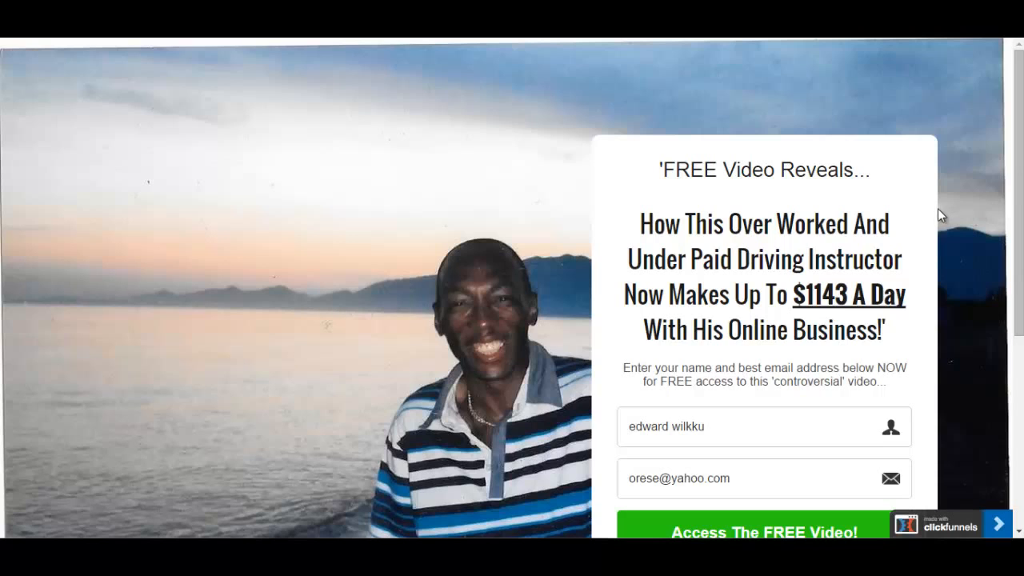
{"action": "left_click_drag", "start_coordinate": [1019, 167], "coordinate": [1019, 203]}
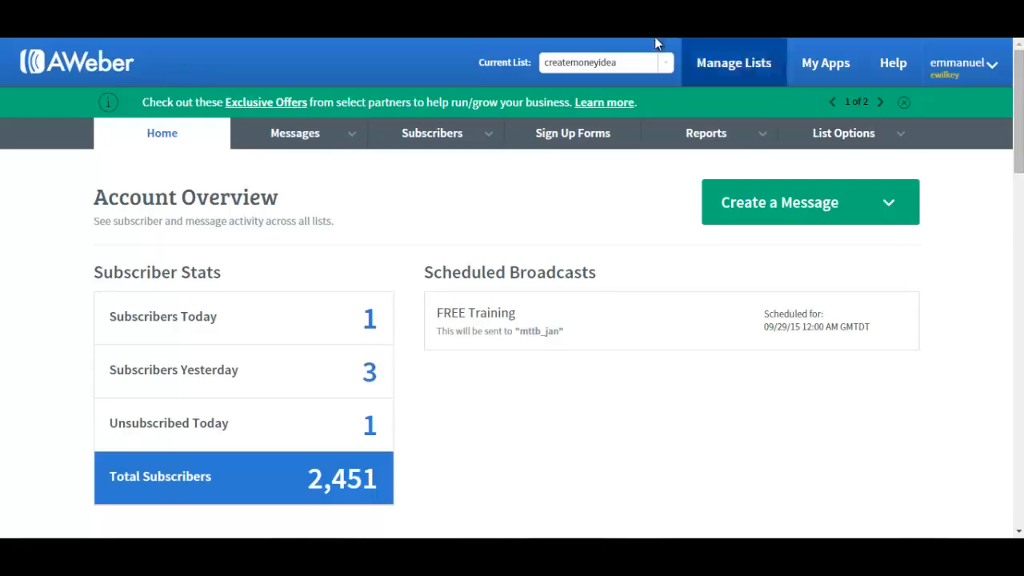
Start creating a new mailing list, keeping the existing postal address and the prefilled sender name and email.
{"action": "left_click", "coordinate": [744, 62]}
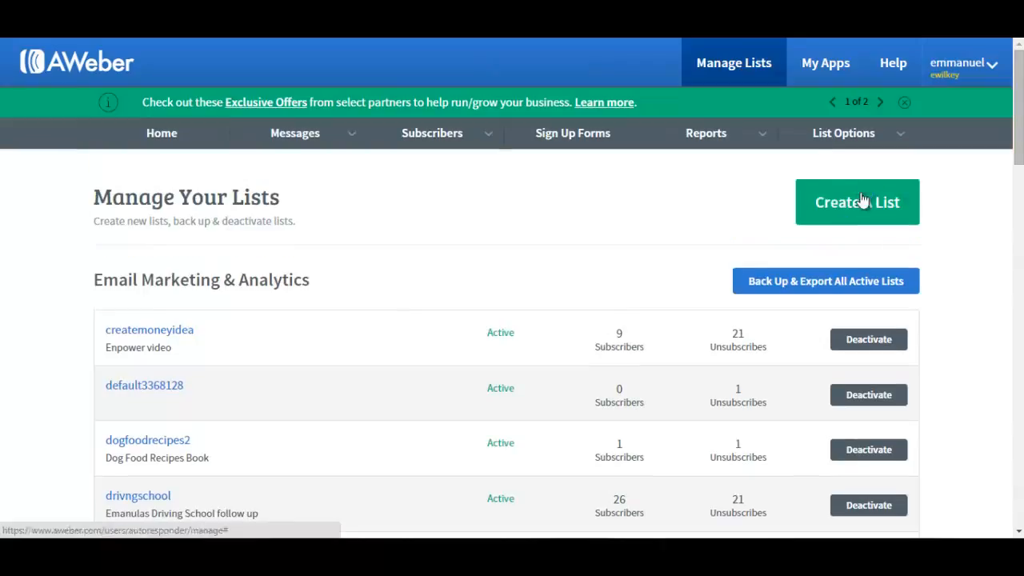
{"action": "left_click", "coordinate": [862, 202]}
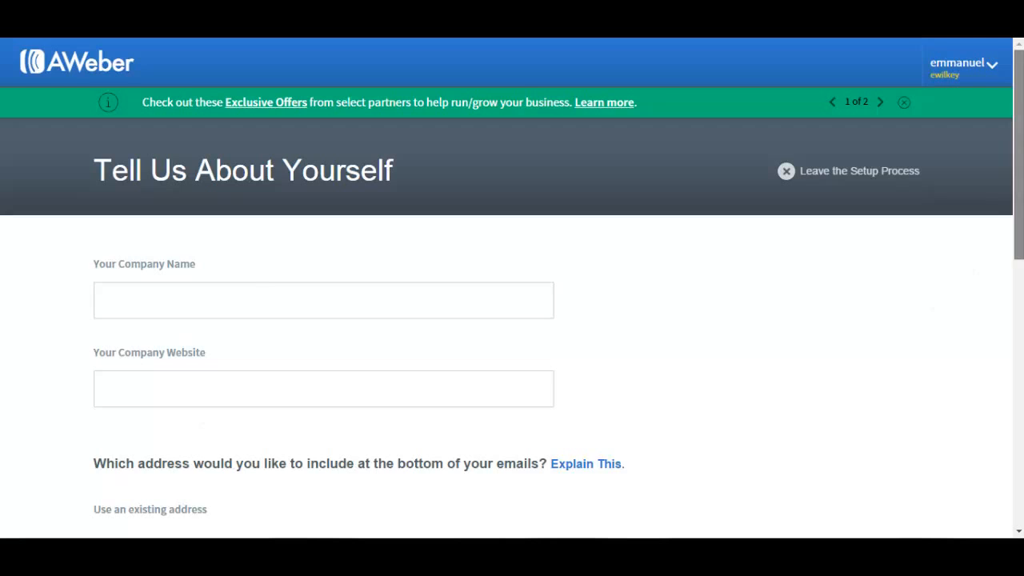
{"action": "scroll", "coordinate": [1018, 160], "scroll_direction": "down", "scroll_amount": 2}
{"action": "scroll", "coordinate": [511, 288], "scroll_direction": "down", "scroll_amount": 3}
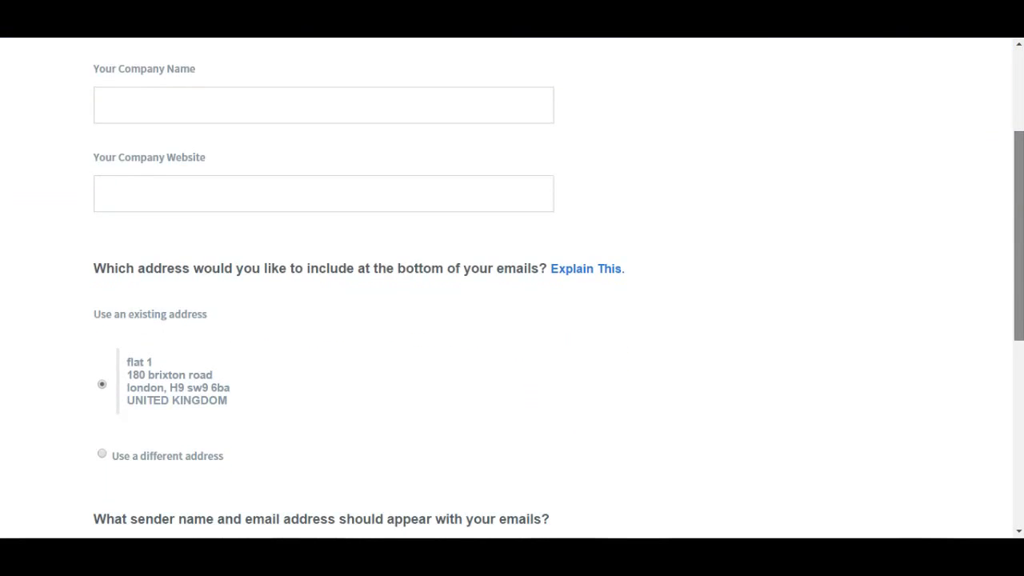
{"action": "scroll", "coordinate": [512, 288], "scroll_direction": "down", "scroll_amount": 2}
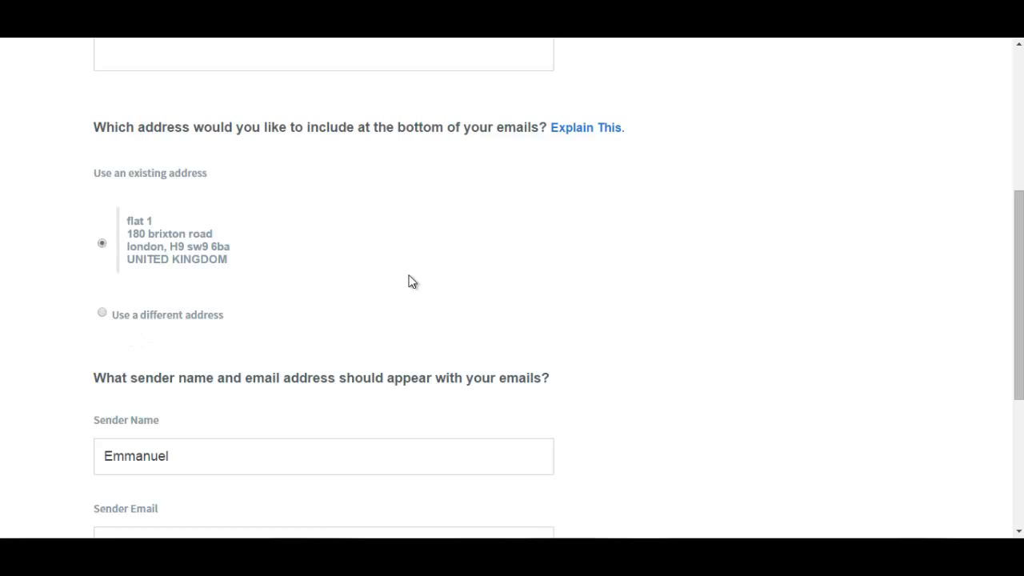
{"action": "scroll", "coordinate": [511, 288], "scroll_direction": "down", "scroll_amount": 2}
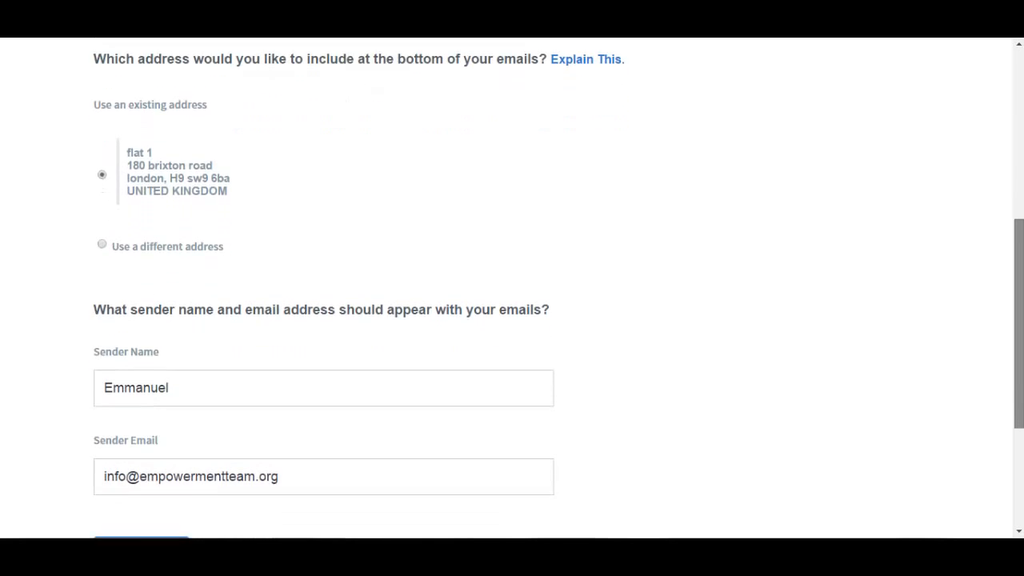
{"action": "scroll", "coordinate": [957, 320], "scroll_direction": "down", "scroll_amount": 1}
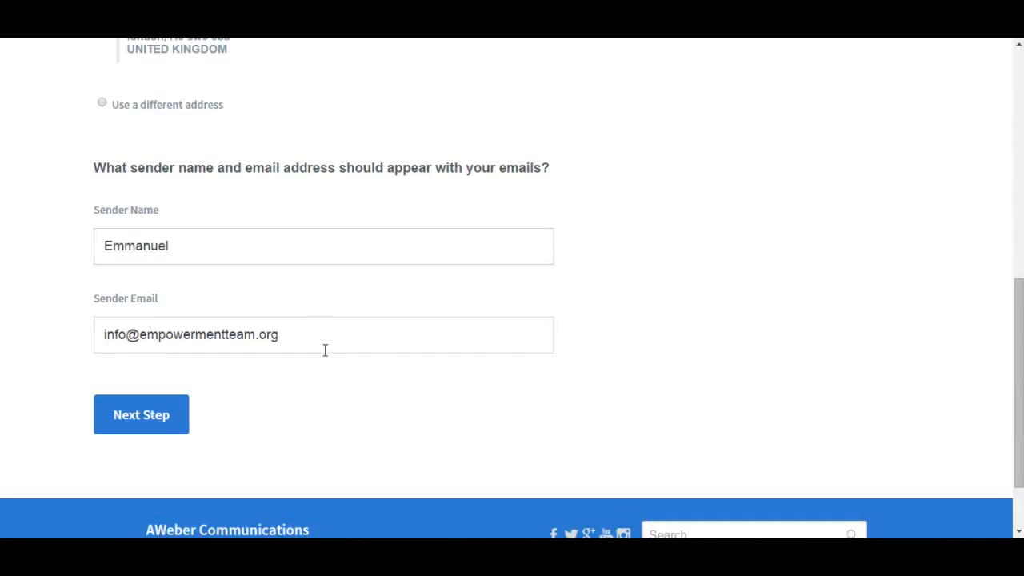
{"action": "left_click", "coordinate": [153, 422]}
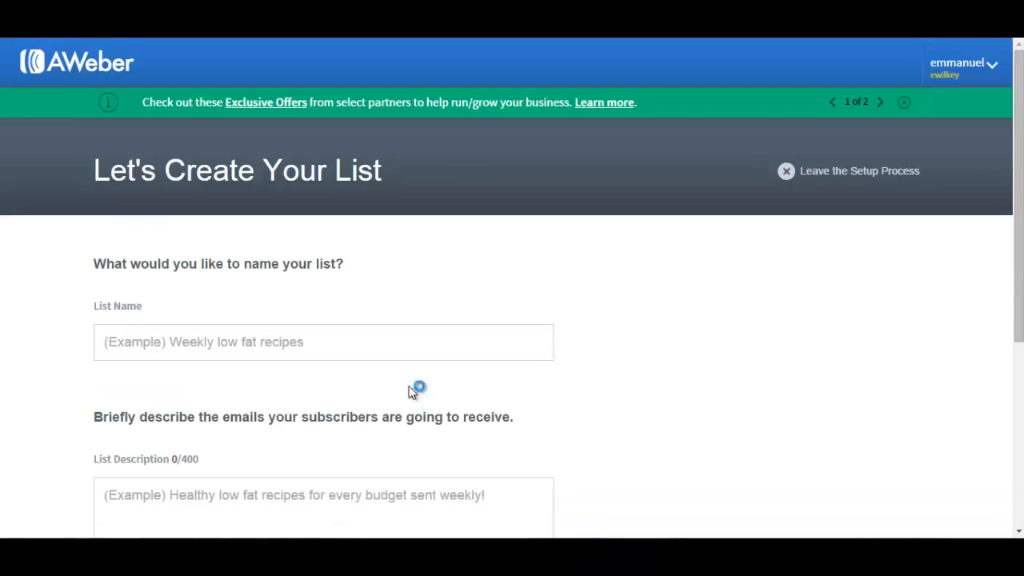
Name the list "Tester", describe it as "Tester list", and continue to the confirmation message setup.
{"action": "left_click", "coordinate": [329, 345]}
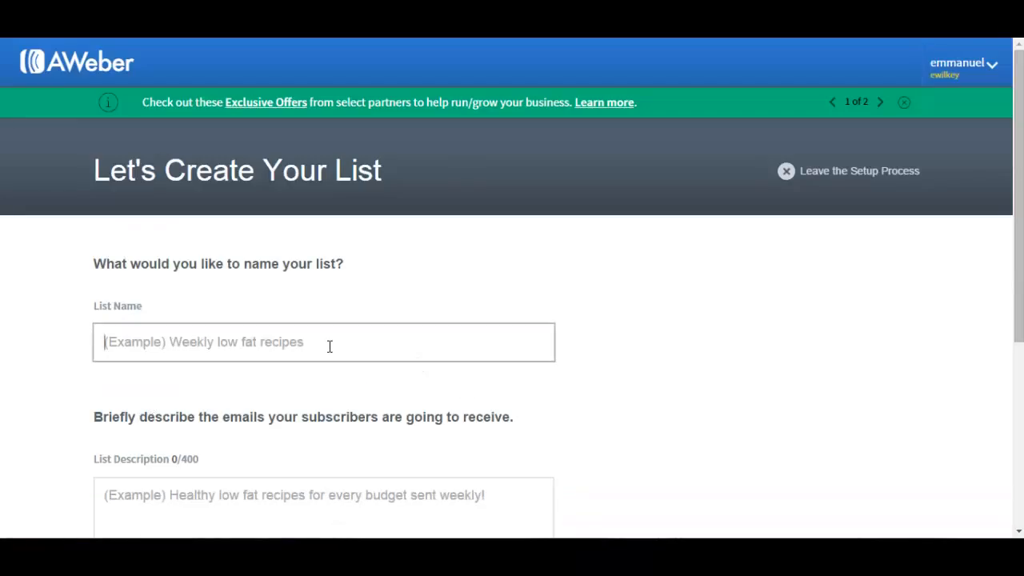
{"action": "type", "text": "T"}
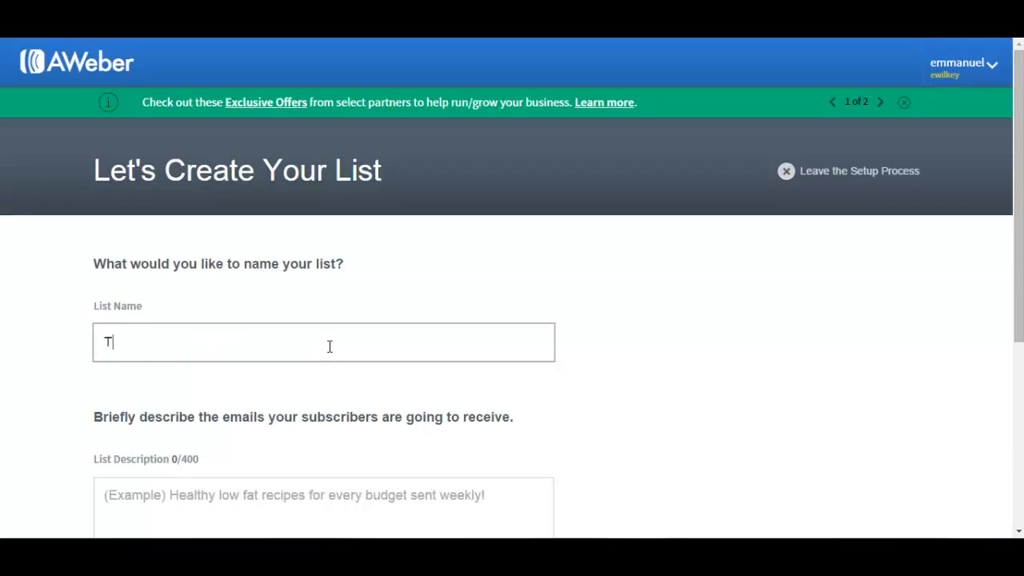
{"action": "type", "text": "ester"}
{"action": "scroll", "coordinate": [1012, 213], "scroll_direction": "down", "scroll_amount": 2}
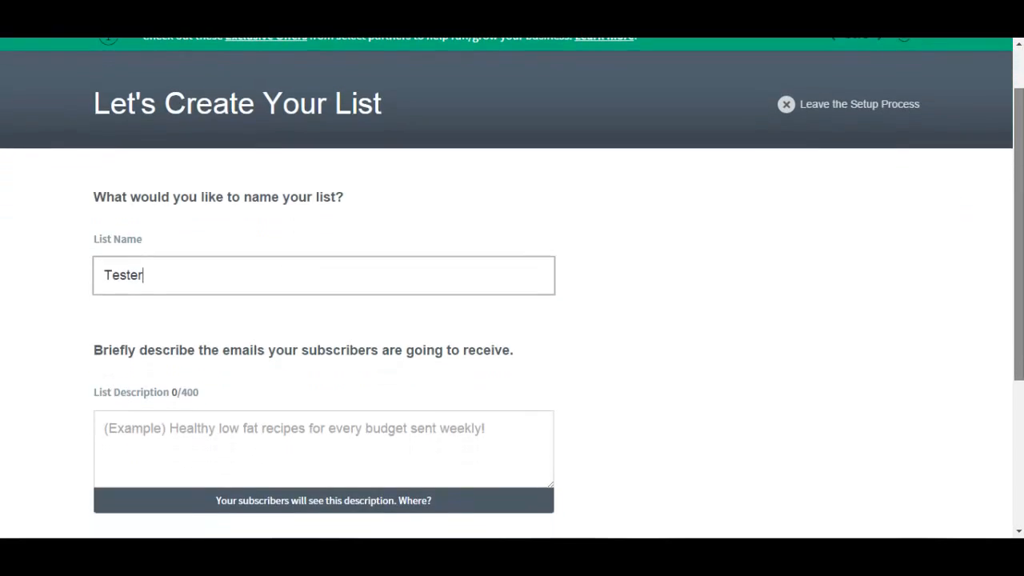
{"action": "left_click", "coordinate": [410, 334]}
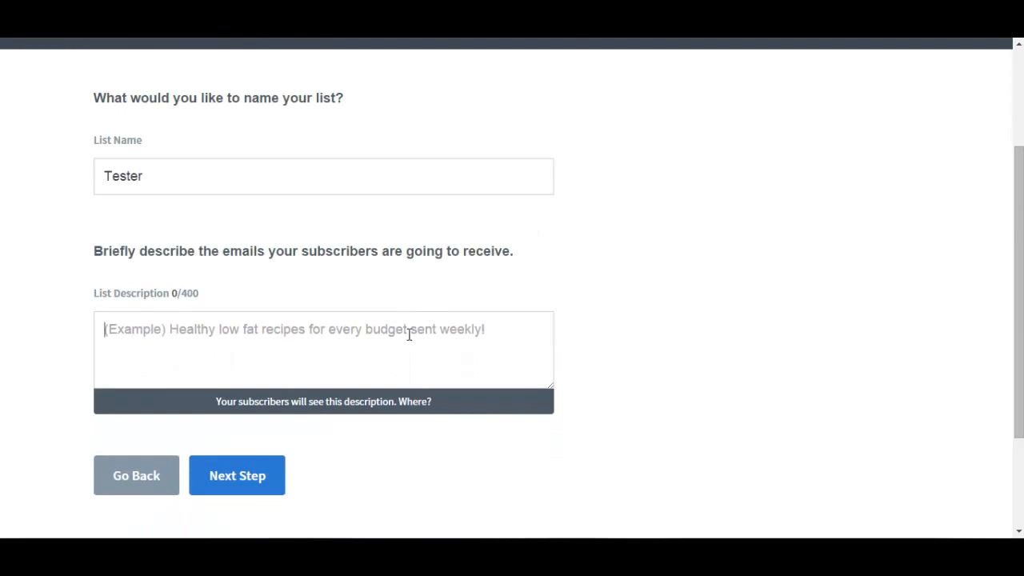
{"action": "type", "text": "Tester "}
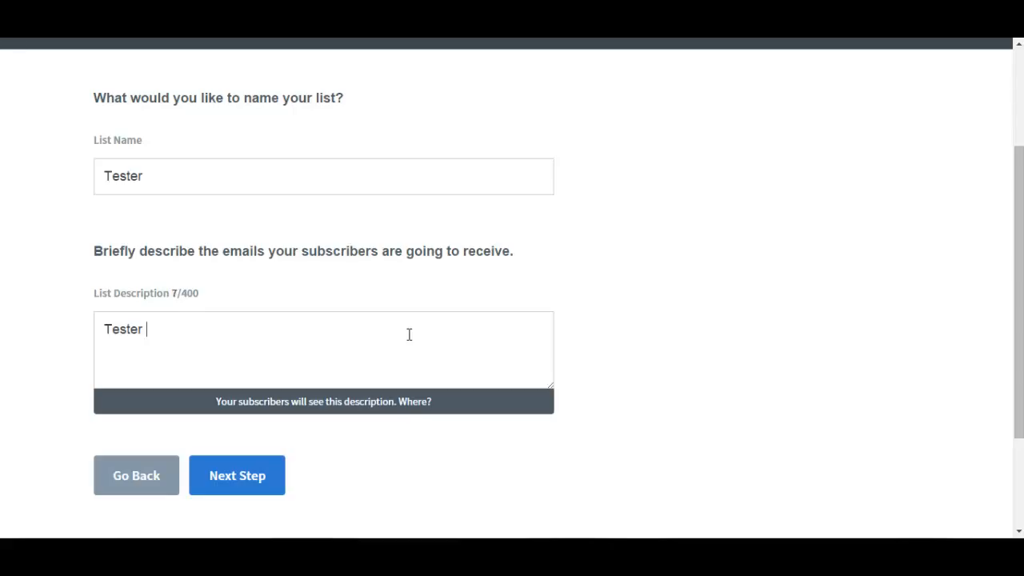
{"action": "type", "text": "list"}
{"action": "left_click", "coordinate": [255, 484]}
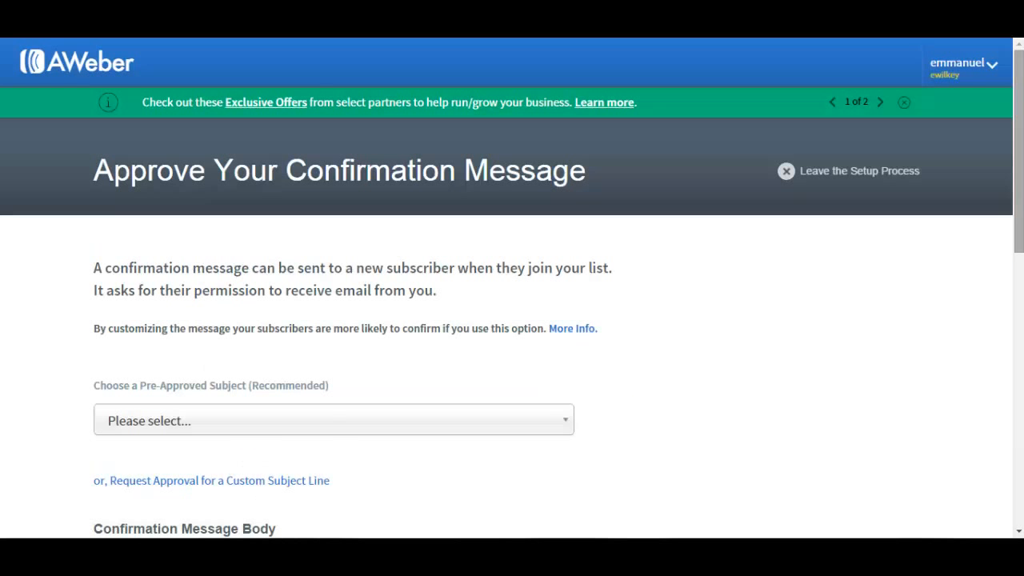
Choose "Confirm your request for information." as the pre-approved subject of the confirmation message.
{"action": "scroll", "coordinate": [512, 288], "scroll_direction": "down", "scroll_amount": 3}
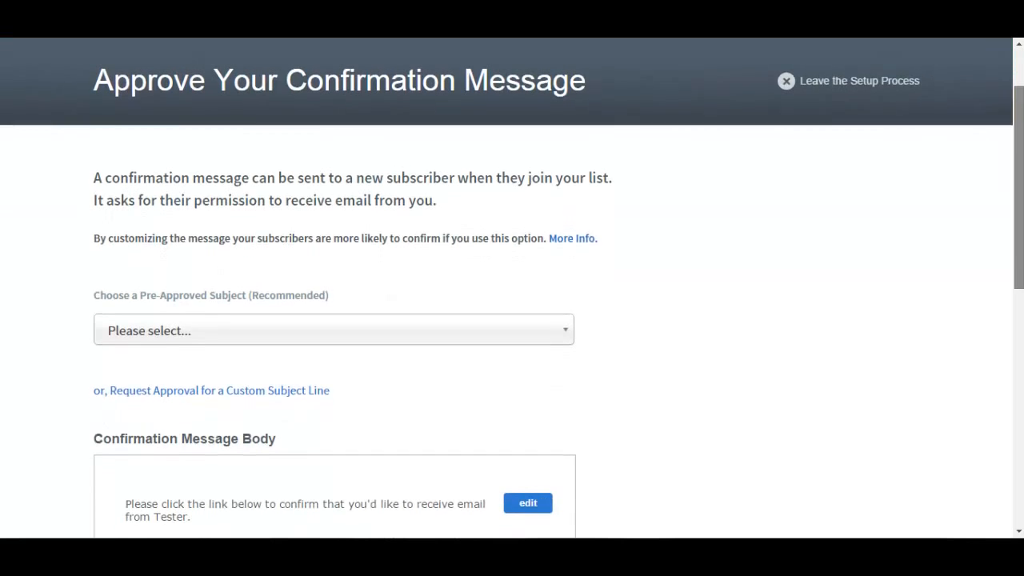
{"action": "scroll", "coordinate": [512, 288], "scroll_direction": "up", "scroll_amount": 3}
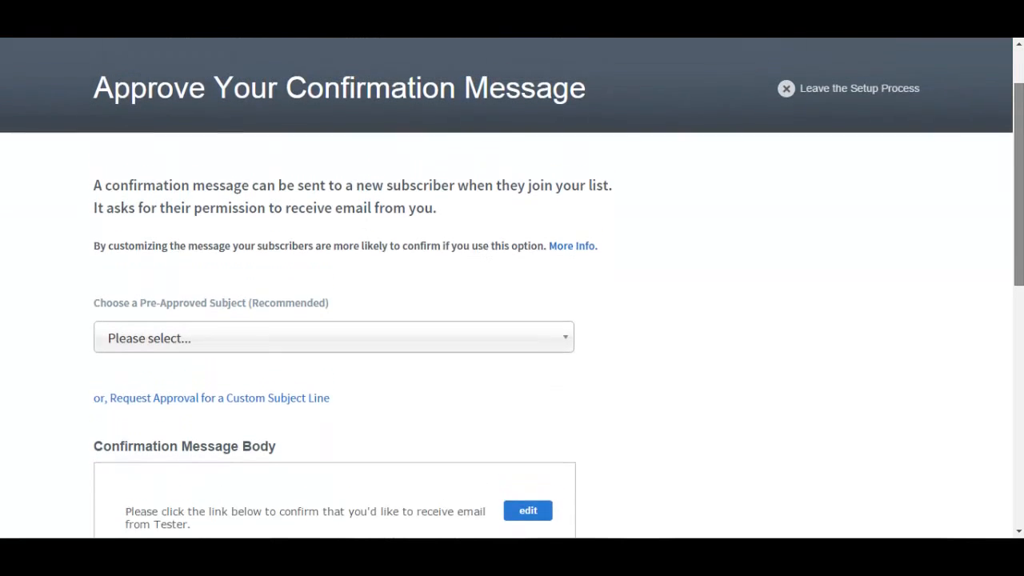
{"action": "scroll", "coordinate": [1022, 160], "scroll_direction": "up", "scroll_amount": 2}
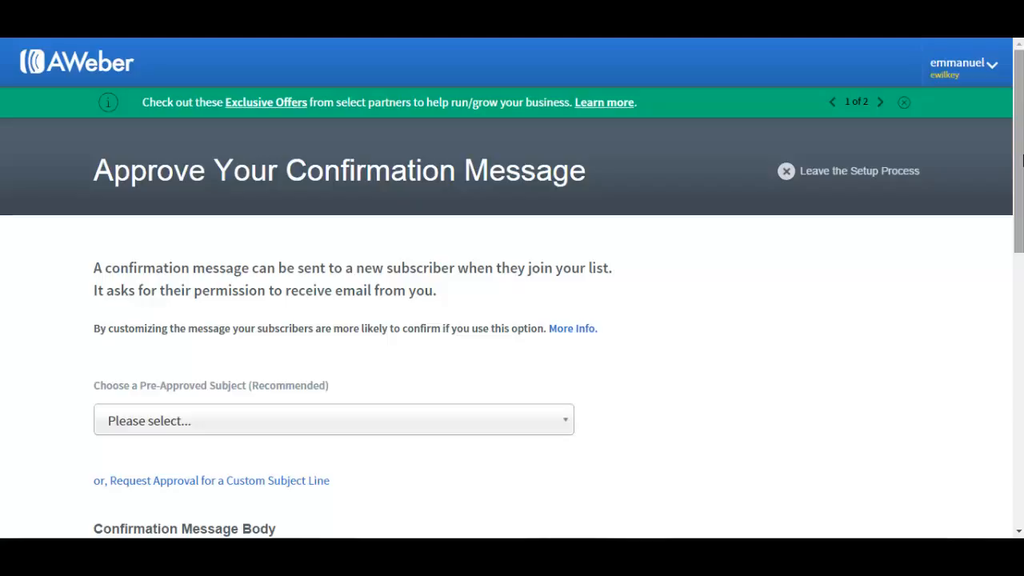
{"action": "left_click_drag", "start_coordinate": [1021, 160], "coordinate": [1021, 210]}
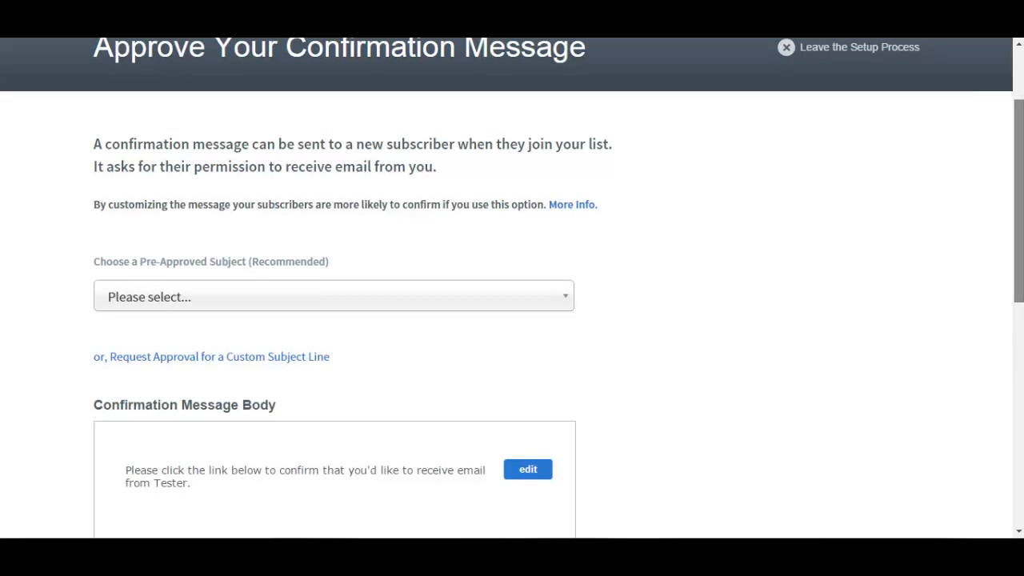
{"action": "scroll", "coordinate": [512, 288], "scroll_direction": "down", "scroll_amount": 1}
{"action": "left_click_drag", "start_coordinate": [1019, 252], "coordinate": [1018, 283]}
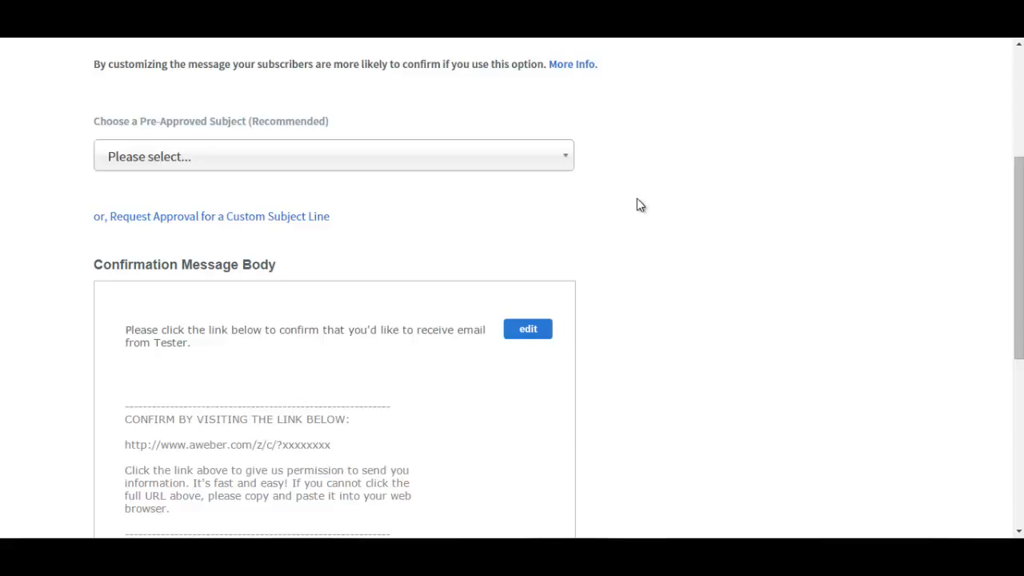
{"action": "left_click", "coordinate": [572, 162]}
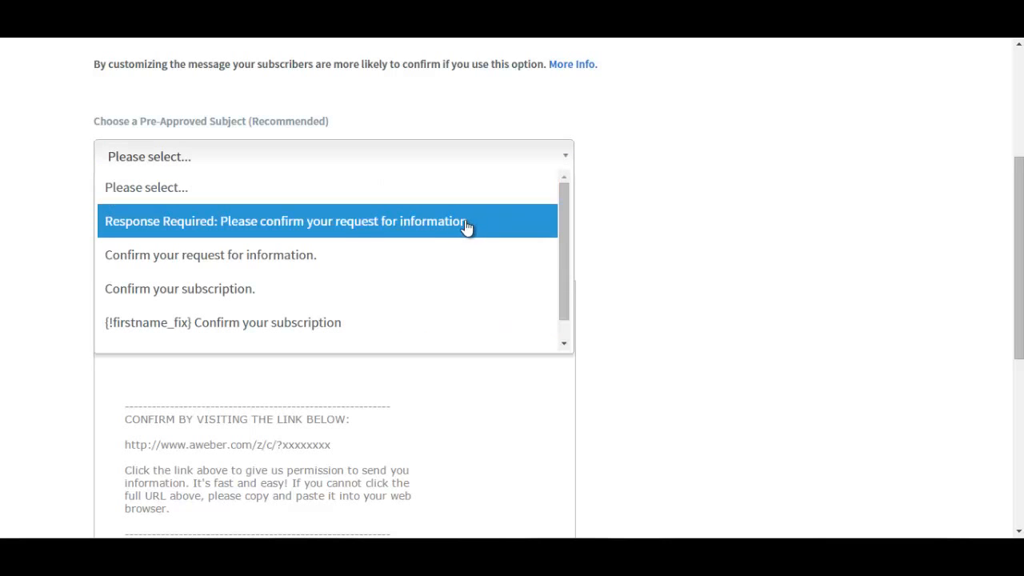
{"action": "left_click", "coordinate": [286, 256]}
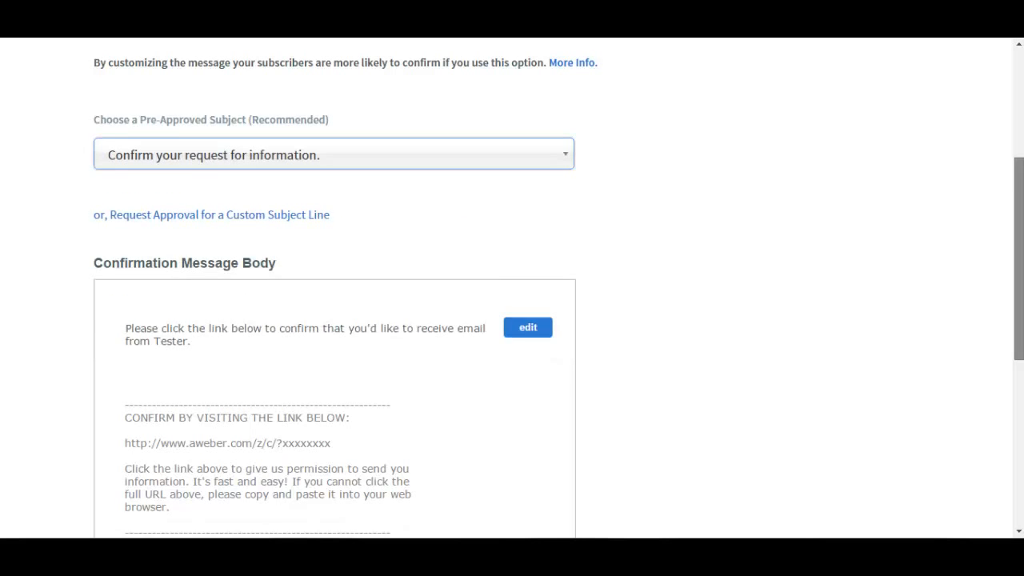
Review the confirmation message body, then approve the message and create the list.
{"action": "scroll", "coordinate": [512, 288], "scroll_direction": "down", "scroll_amount": 5}
{"action": "scroll", "coordinate": [512, 287], "scroll_direction": "up", "scroll_amount": 2}
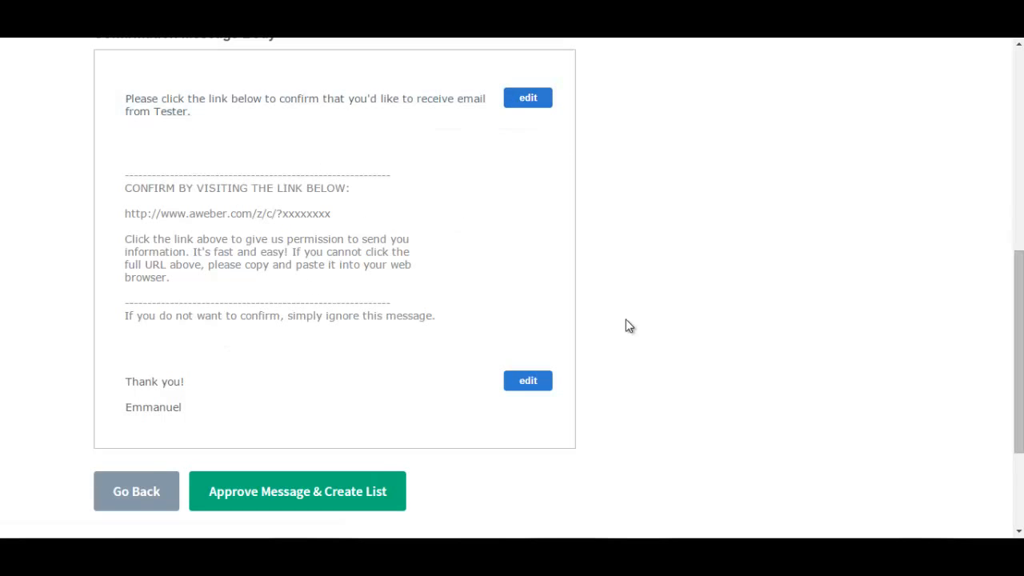
{"action": "left_click_drag", "start_coordinate": [1019, 298], "coordinate": [1018, 358]}
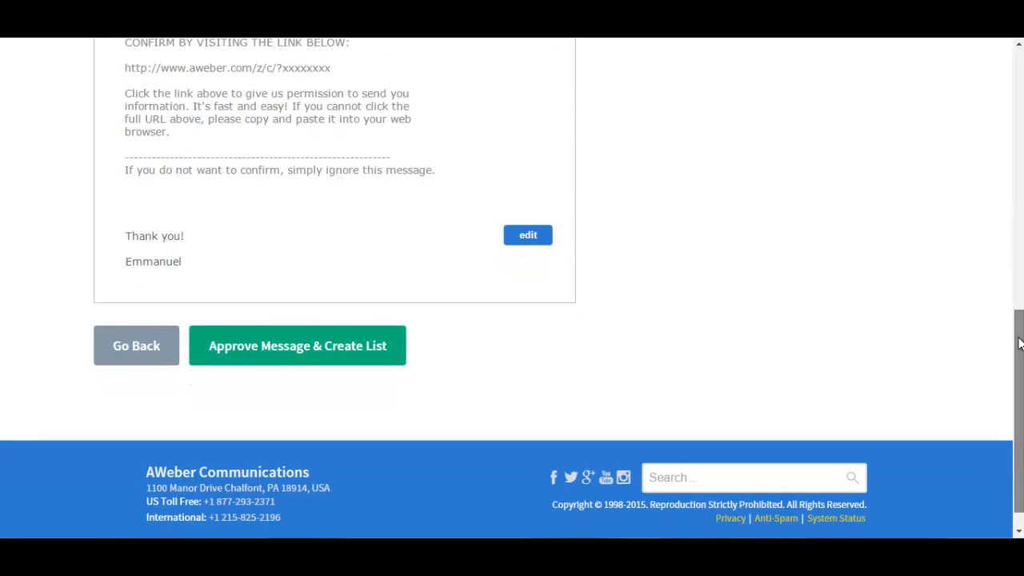
{"action": "left_click", "coordinate": [335, 365]}
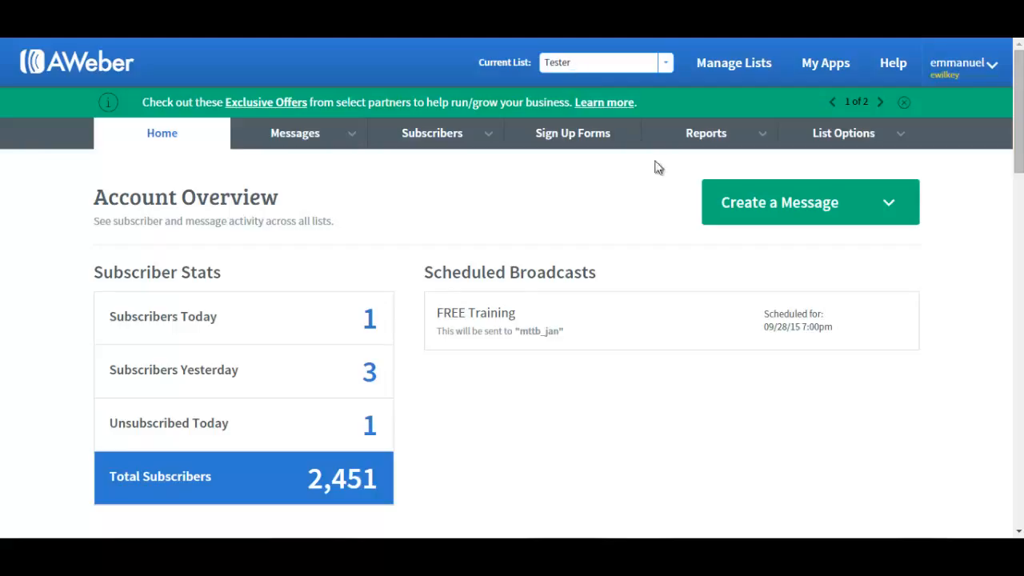
Create a message for the Tester list in the HTML editor with the subject "Thank you for subscribing".
{"action": "left_click", "coordinate": [890, 206]}
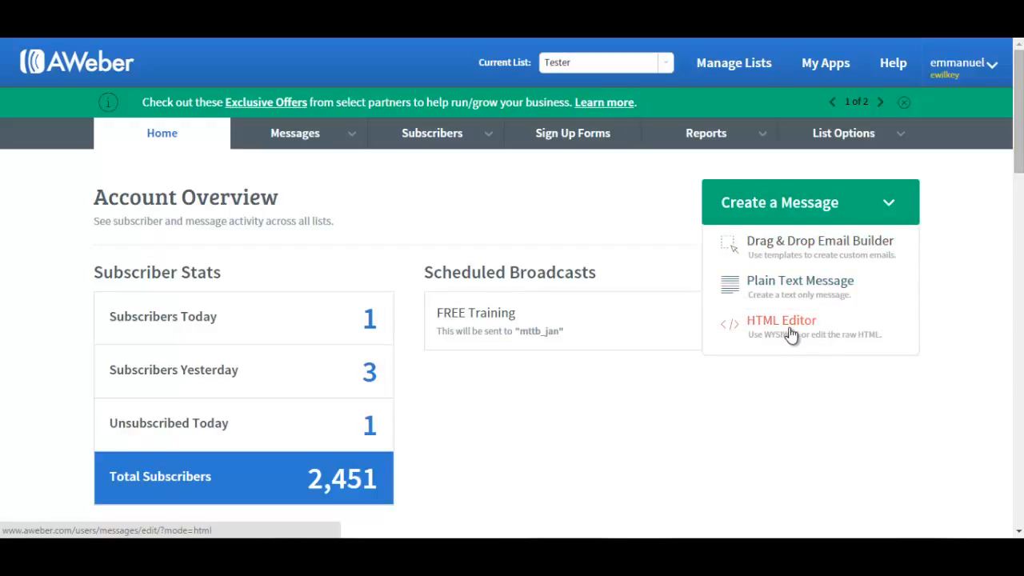
{"action": "left_click", "coordinate": [790, 334]}
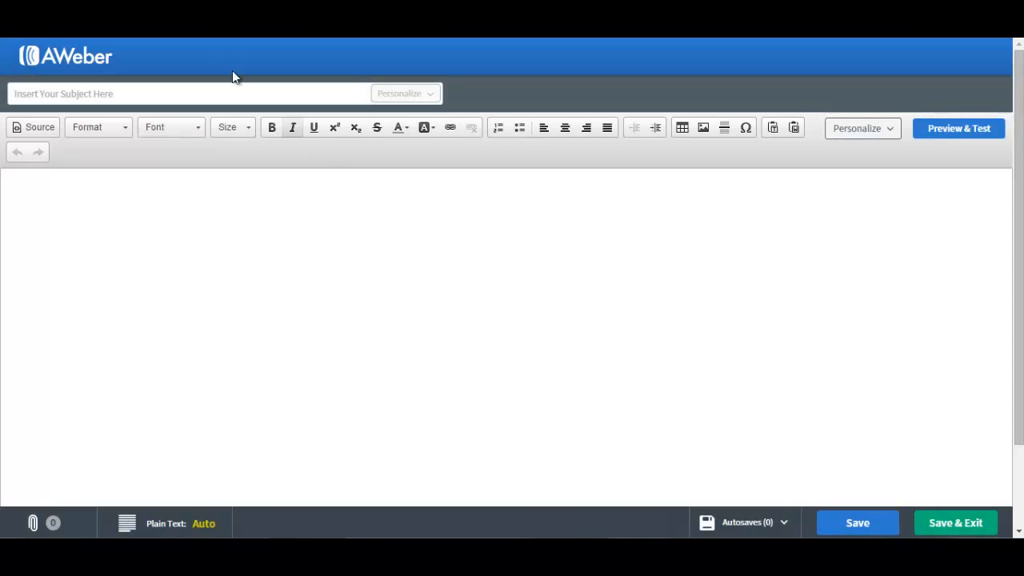
{"action": "left_click", "coordinate": [225, 92]}
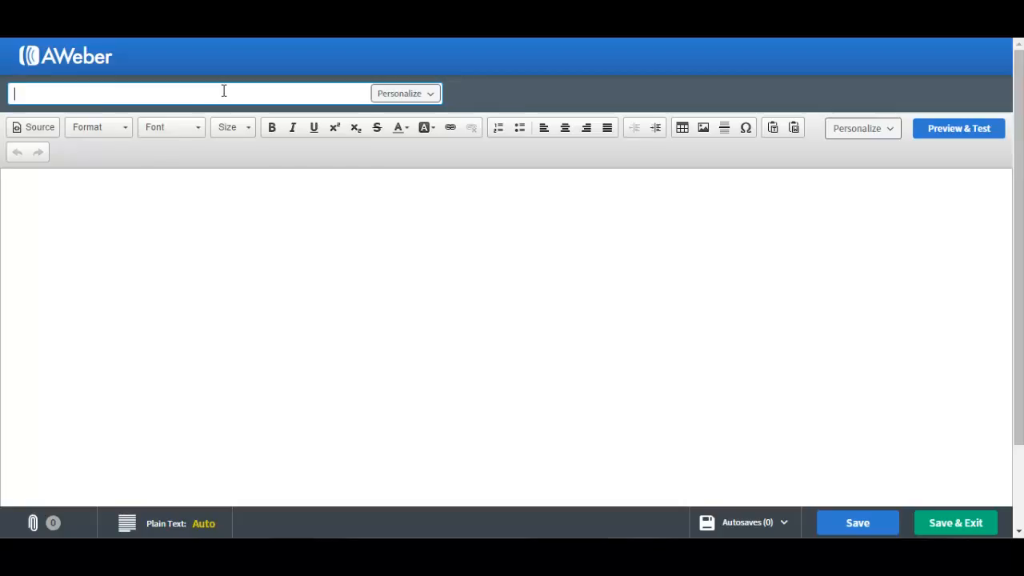
{"action": "type", "text": "Thank you for subs"}
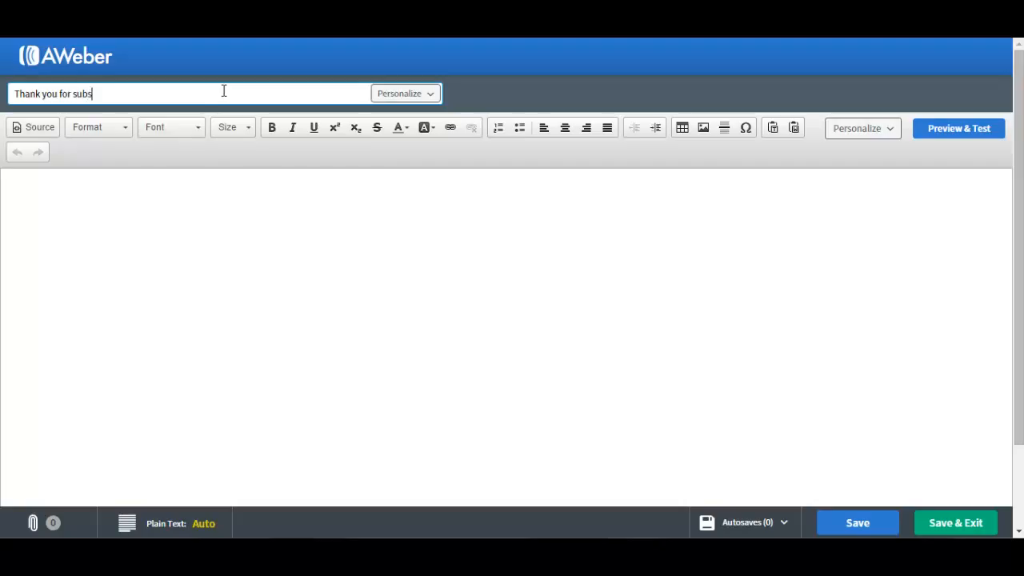
{"action": "type", "text": "cribing"}
Begin the message body with the greeting "Hi" followed by the subscriber's First Name personalization field.
{"action": "left_click", "coordinate": [199, 202]}
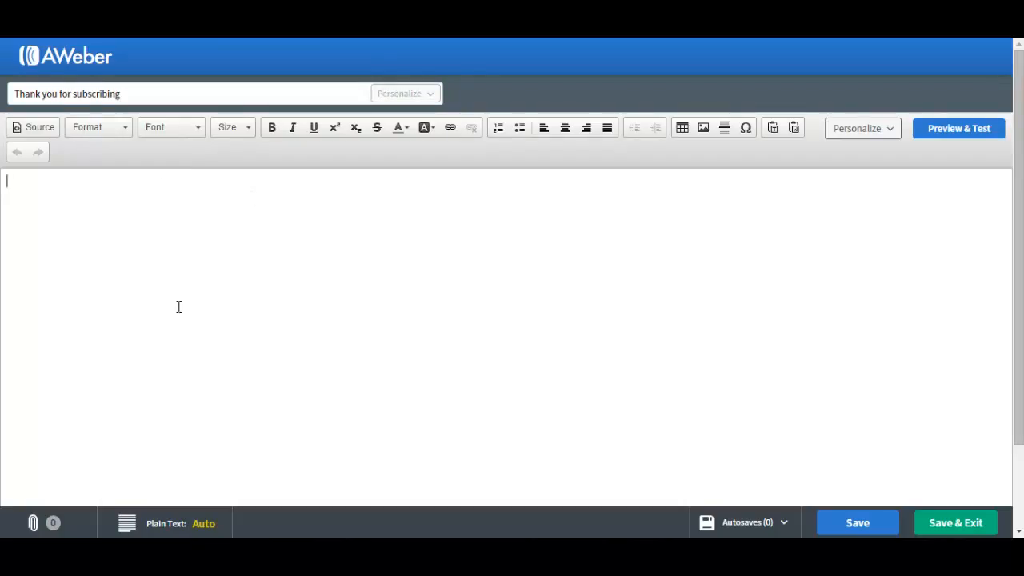
{"action": "type", "text": "Hi"}
{"action": "left_click", "coordinate": [889, 134]}
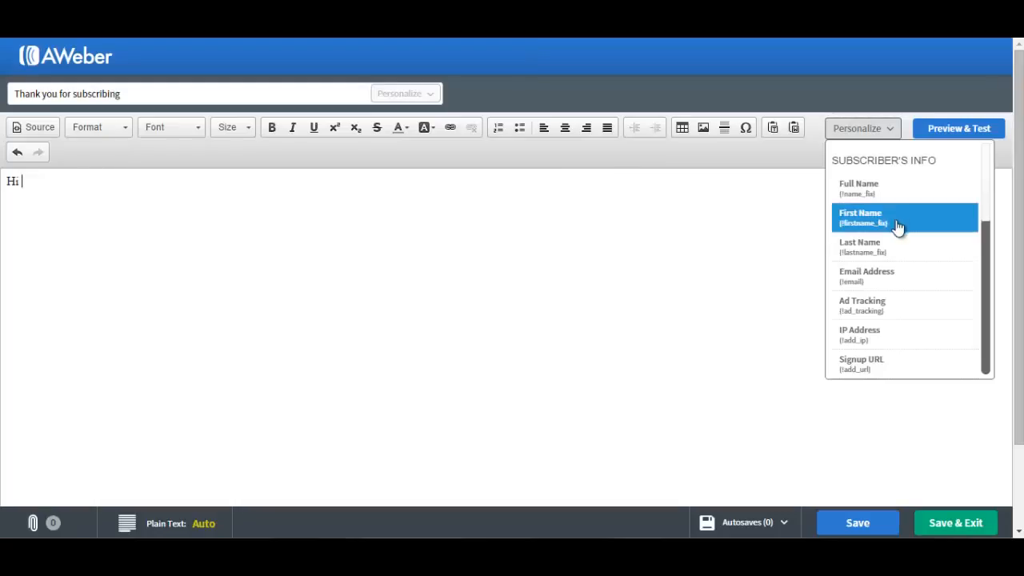
{"action": "left_click", "coordinate": [897, 221]}
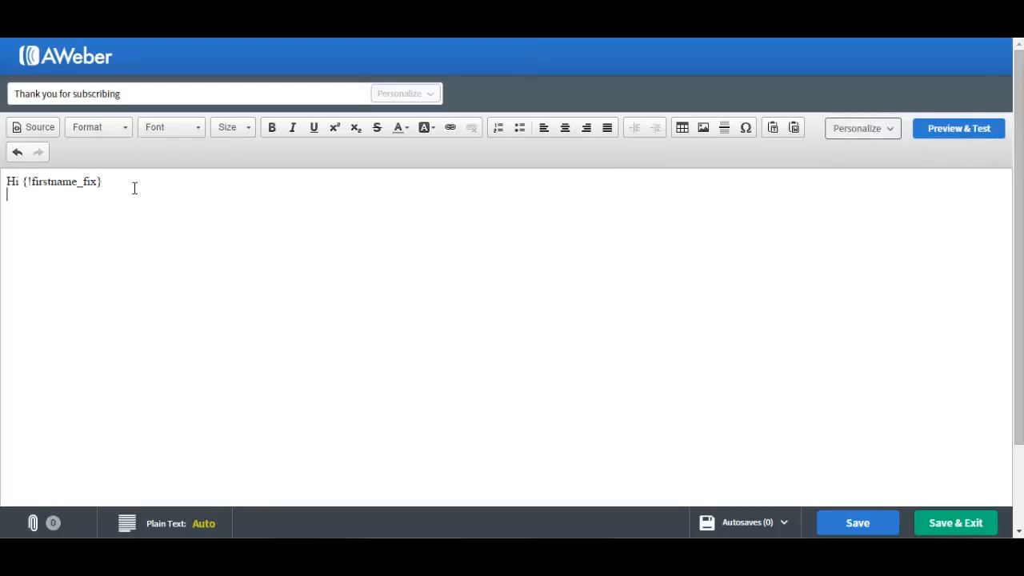
Add the line "Thank you for subscribing here is the FREE Video" below the greeting in the message body.
{"action": "key", "text": "Return"}
{"action": "type", "text": "Thank you "}
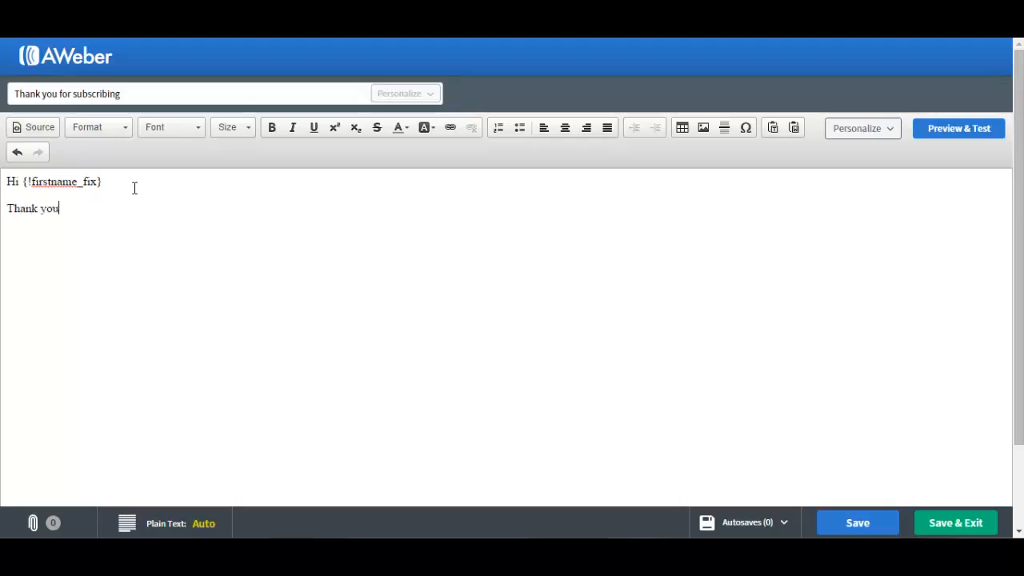
{"action": "type", "text": "for subscribing here is the f"}
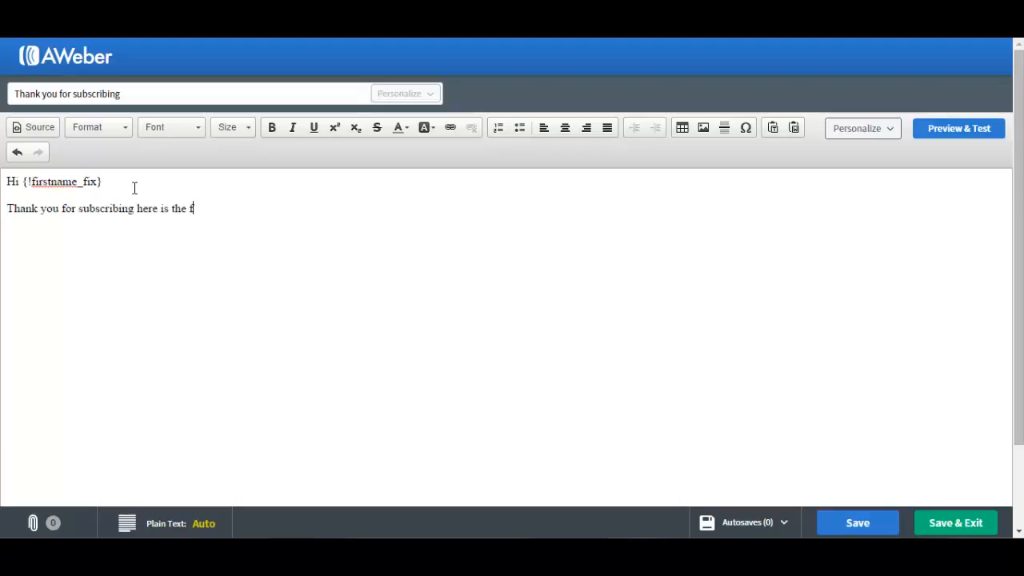
{"action": "key", "text": "BackSpace"}
{"action": "type", "text": "FREE Video"}
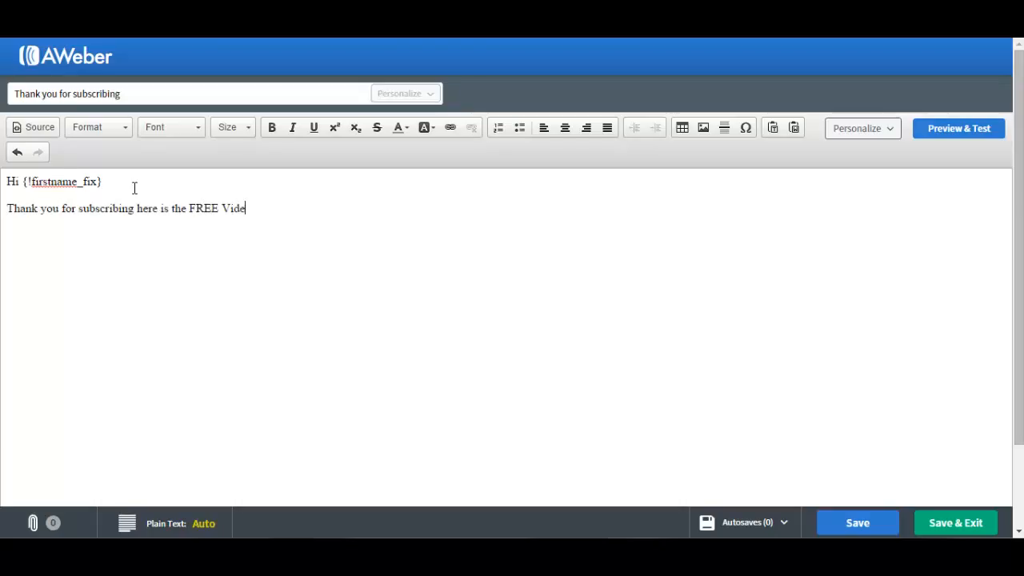
{"action": "key", "text": "Return"}
{"action": "type", "text": "LINK"}
{"action": "left_click_drag", "start_coordinate": [6, 235], "coordinate": [37, 238]}
{"action": "left_click", "coordinate": [452, 131]}
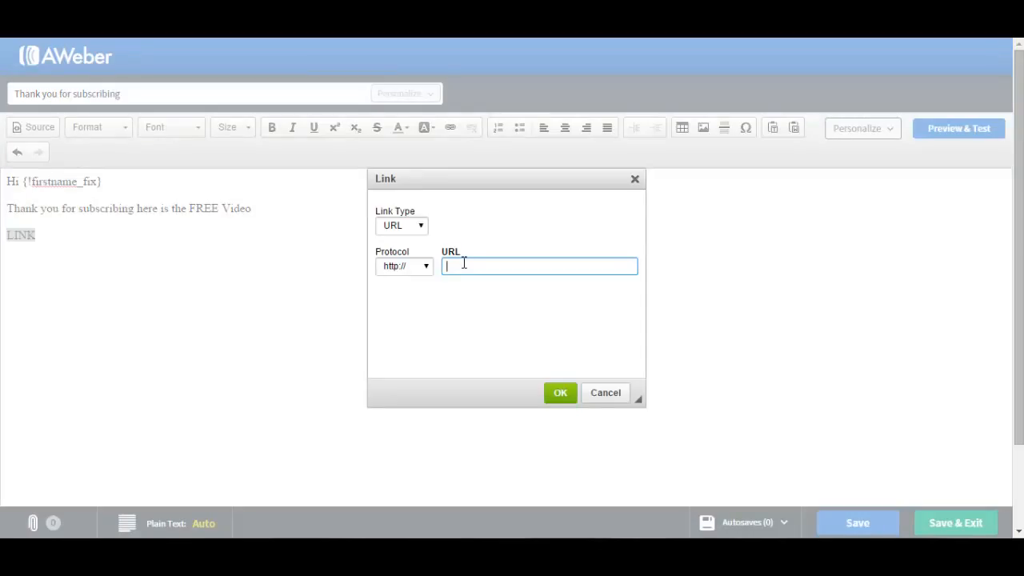
{"action": "type", "text": "www.empowermentteam.o"}
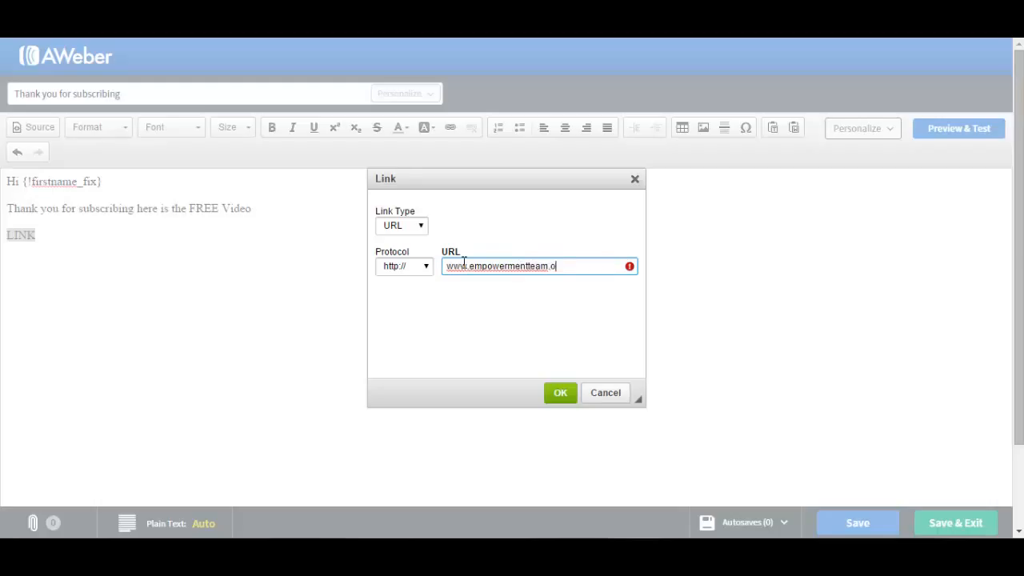
{"action": "type", "text": "rg"}
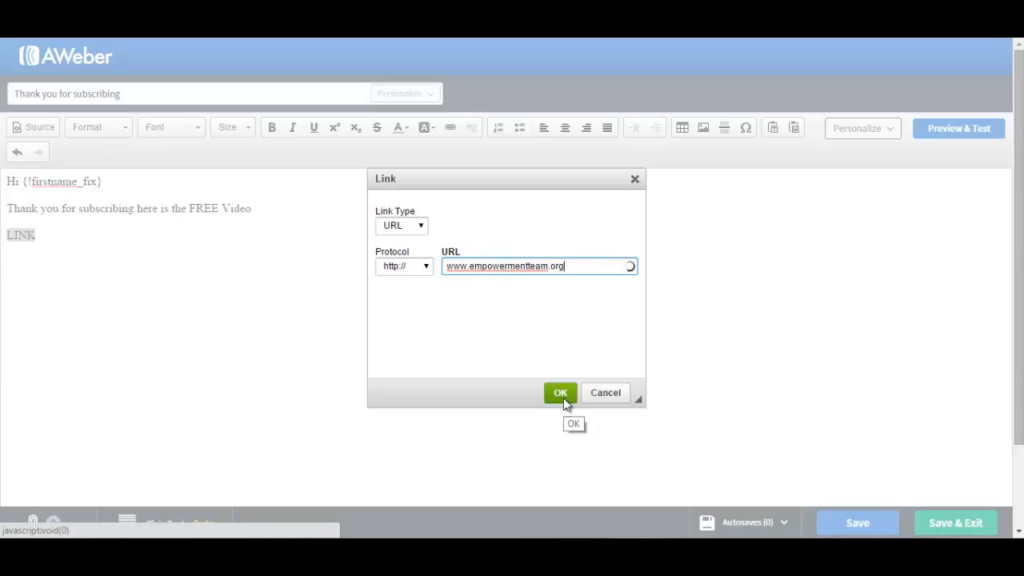
{"action": "left_click", "coordinate": [561, 394]}
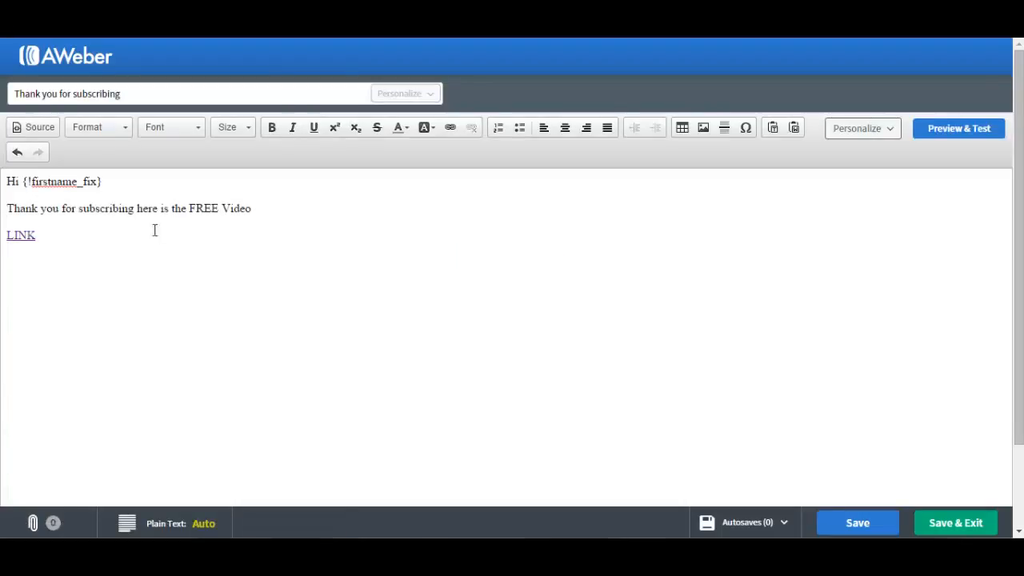
Close the message with "Speak soon" and the sender's first name, then save it and exit the editor.
{"action": "left_click", "coordinate": [114, 235]}
{"action": "type", "text": "Speak "}
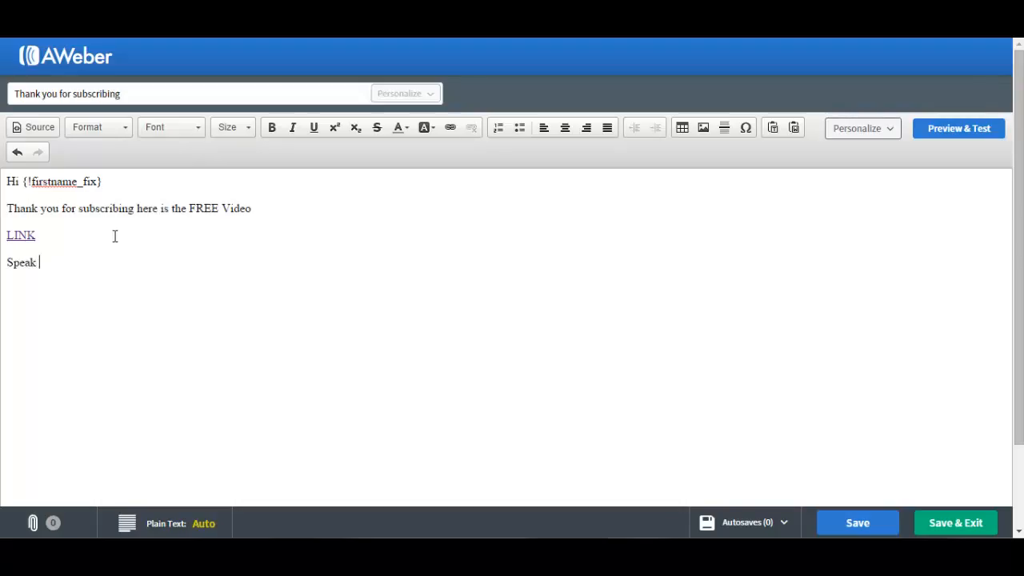
{"action": "type", "text": "soon"}
{"action": "type", "text": "Emmanu"}
{"action": "type", "text": "el"}
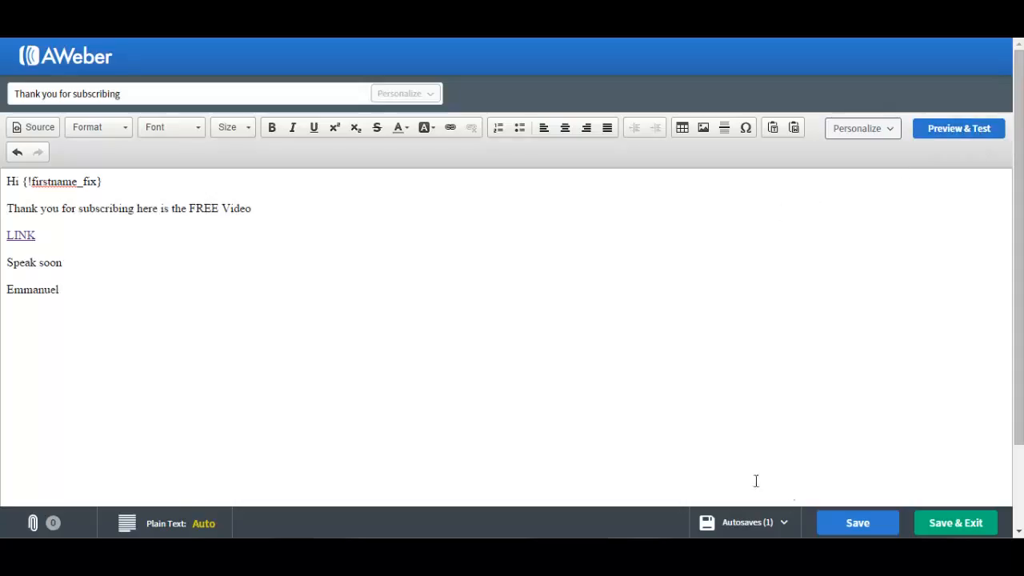
{"action": "left_click", "coordinate": [969, 524]}
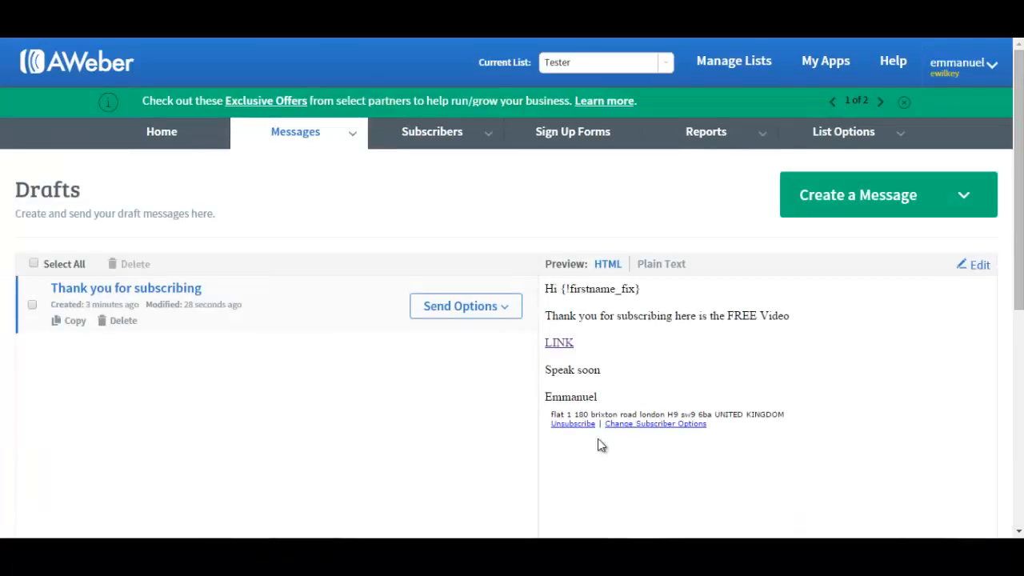
Add the "Thank you for subscribing" draft to the follow-up series with click tracking enabled.
{"action": "left_click", "coordinate": [509, 312]}
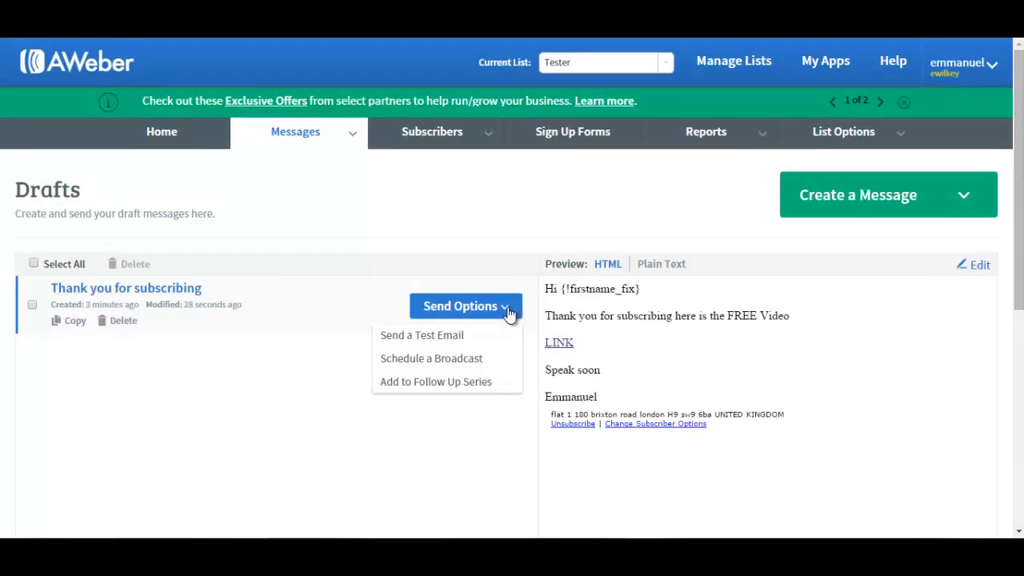
{"action": "left_click", "coordinate": [459, 387]}
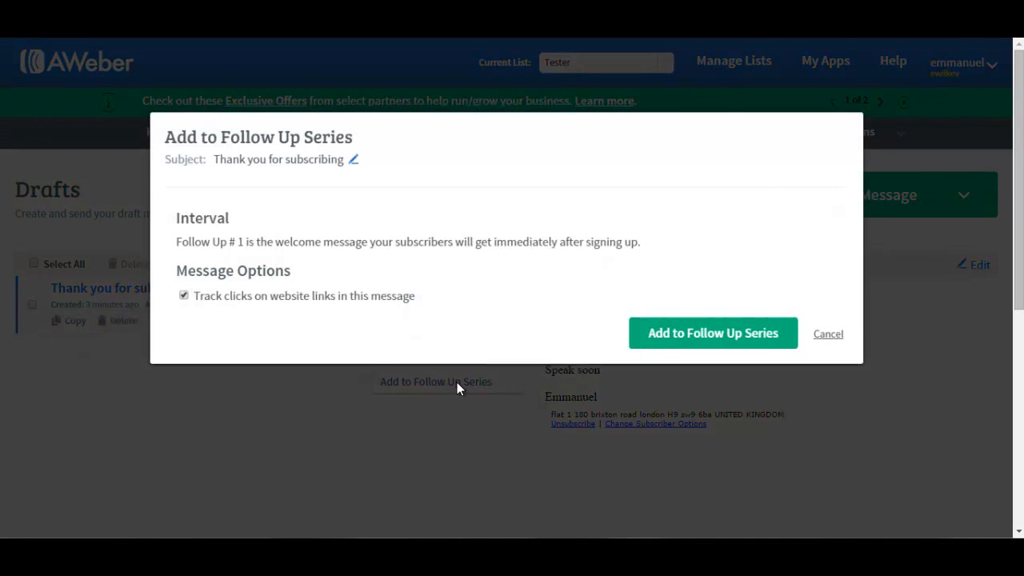
{"action": "left_click", "coordinate": [721, 334]}
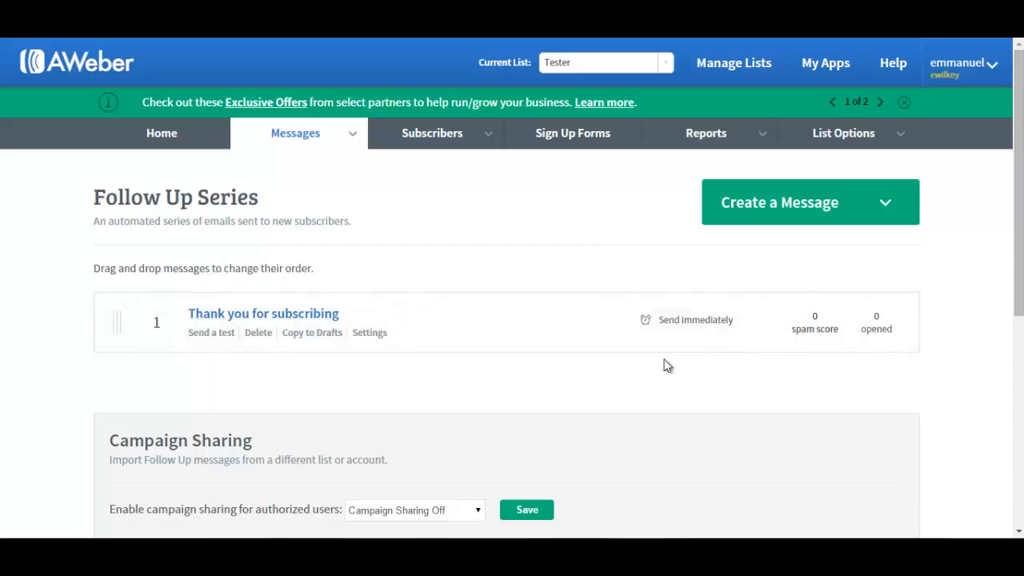
Create another message in the HTML editor with the subject "Did you see this?".
{"action": "left_click", "coordinate": [889, 207]}
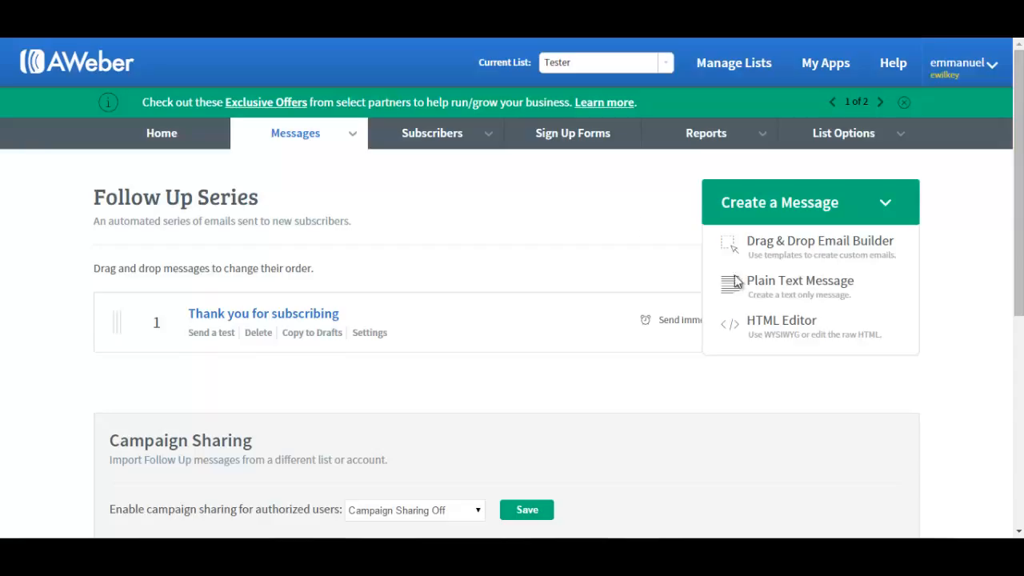
{"action": "left_click", "coordinate": [767, 324]}
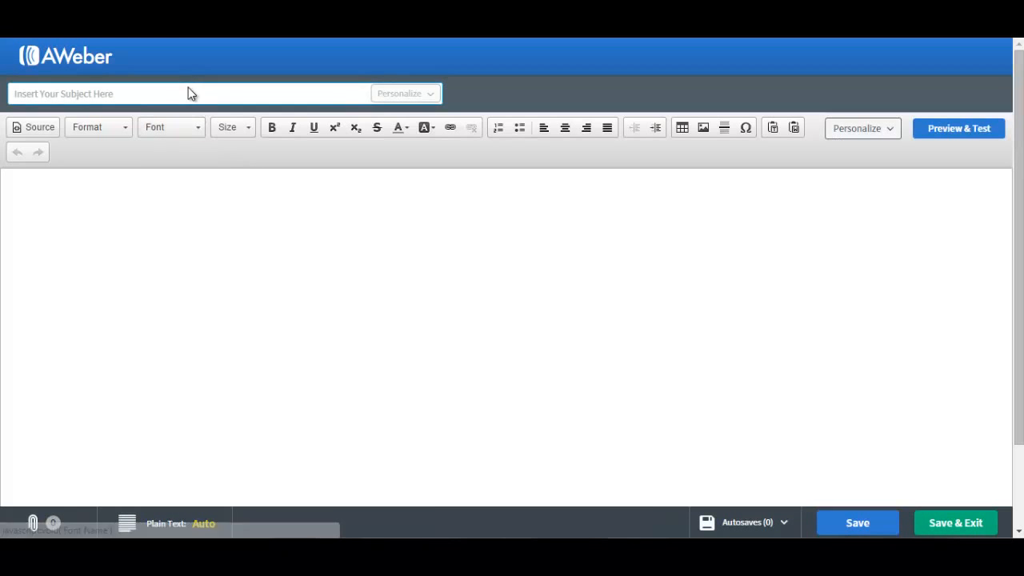
{"action": "left_click", "coordinate": [189, 89]}
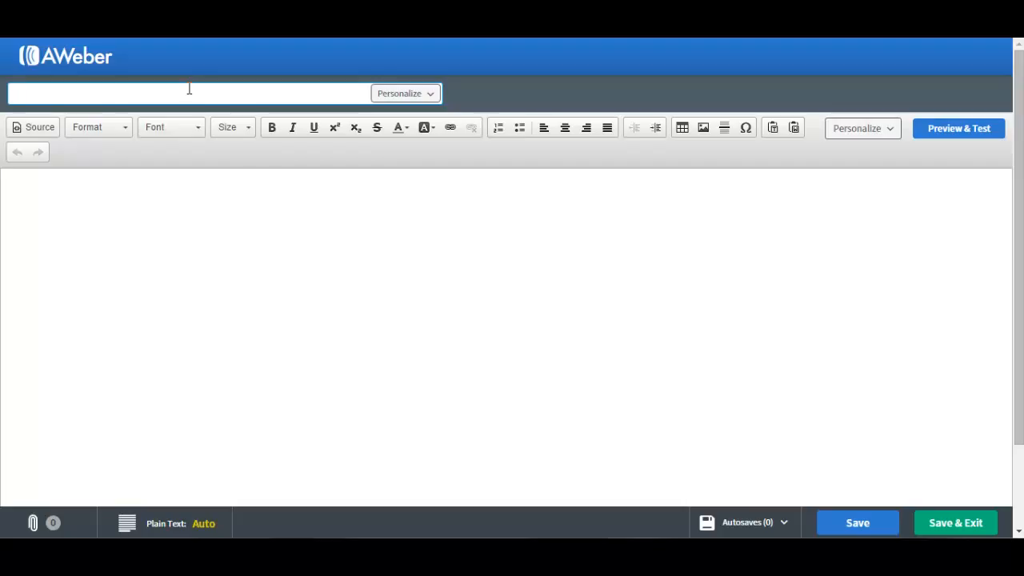
{"action": "type", "text": "Did you see this?"}
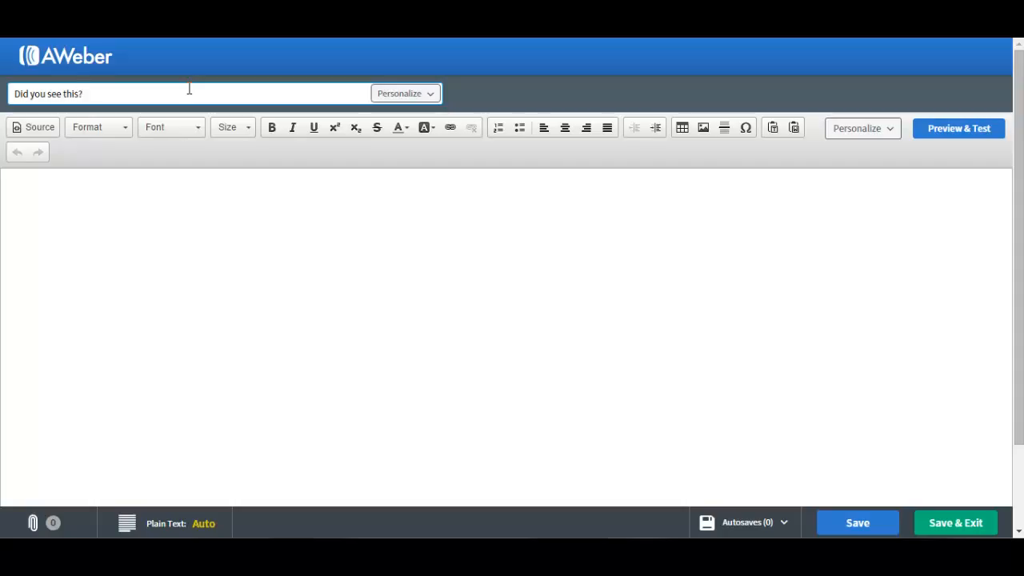
{"action": "type", "text": "???????!!!!!!!!"}
{"action": "key", "text": "BackSpace"}
{"action": "key", "text": "BackSpace"}
{"action": "key", "text": "BackSpace"}
{"action": "type", "text": "$$$$$"}
{"action": "key", "text": "BackSpace"}
{"action": "key", "text": "BackSpace"}
{"action": "key", "text": "BackSpace"}
{"action": "key", "text": "BackSpace"}
{"action": "key", "text": "BackSpace"}
{"action": "key", "text": "BackSpace"}
{"action": "key", "text": "BackSpace"}
{"action": "key", "text": "BackSpace"}
{"action": "key", "text": "BackSpace"}
{"action": "key", "text": "BackSpace"}
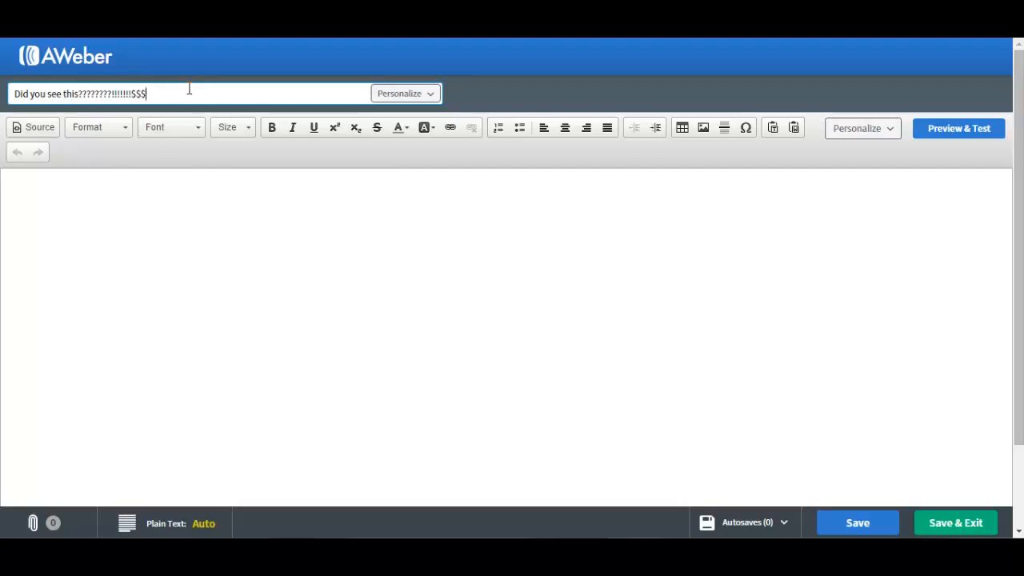
{"action": "key", "text": "BackSpace"}
{"action": "key", "text": "BackSpace"}
{"action": "key", "text": "BackSpace"}
{"action": "key", "text": "BackSpace"}
{"action": "key", "text": "BackSpace"}
{"action": "key", "text": "BackSpace"}
{"action": "key", "text": "BackSpace"}
{"action": "key", "text": "BackSpace"}
Write "Hey", "Hope you had a chance to watch the video if not go here" and "LINK" as separate paragraphs in the body.
{"action": "left_click", "coordinate": [128, 197]}
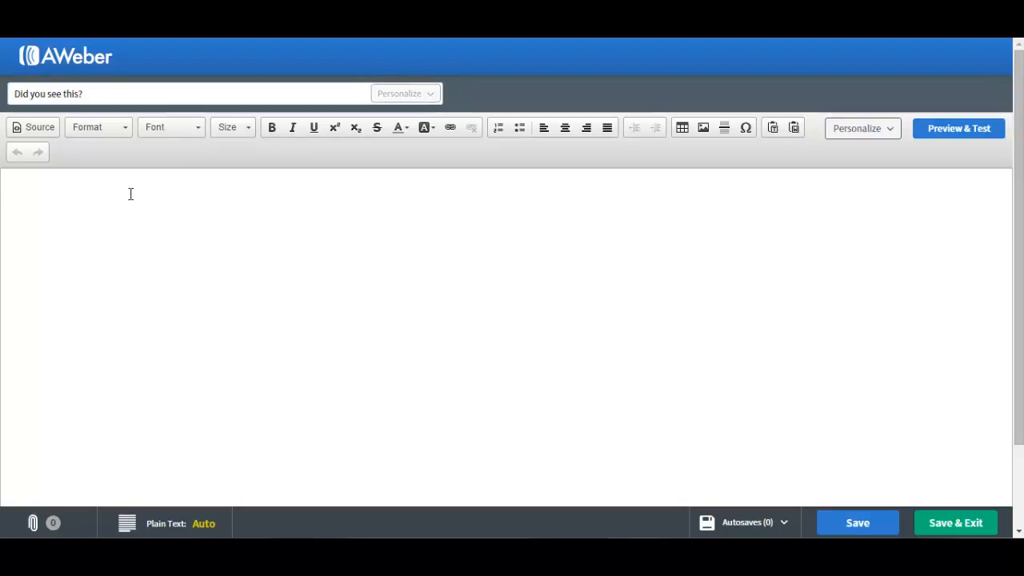
{"action": "type", "text": "Hey"}
{"action": "key", "text": "Return"}
{"action": "type", "text": "Hope you had"}
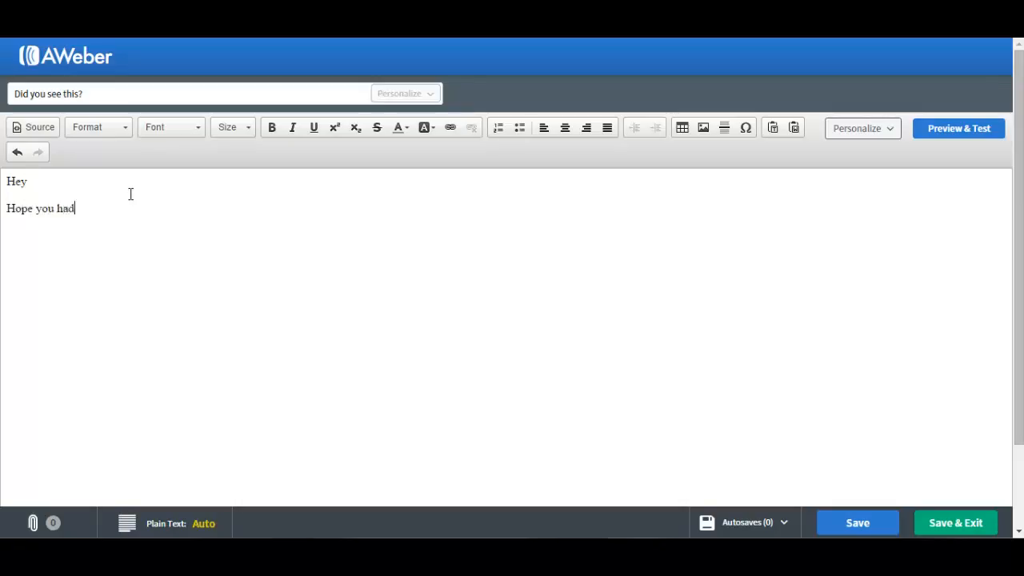
{"action": "type", "text": " a chance to watch the video if not "}
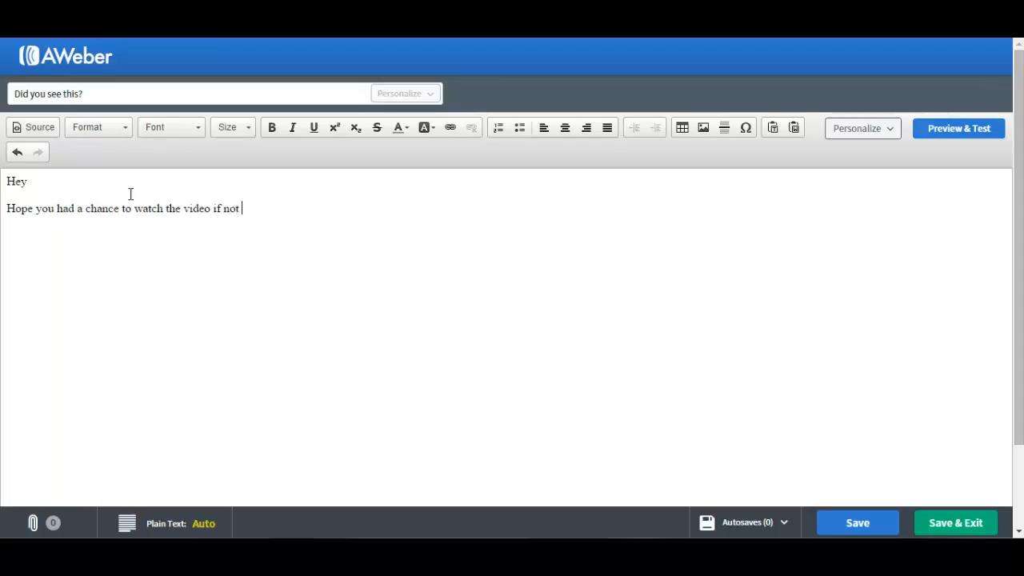
{"action": "type", "text": "go here"}
{"action": "key", "text": "Return"}
{"action": "type", "text": "LINK"}
Add the paragraph "You'll never believe the gem they gave away in the 5th minute" below LINK.
{"action": "key", "text": "Return"}
{"action": "type", "text": "You'll n"}
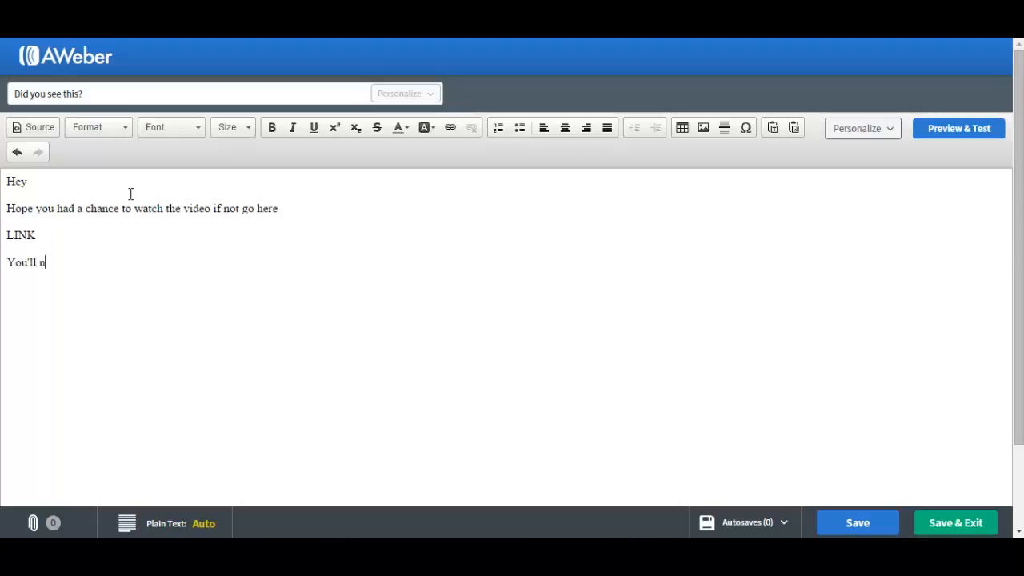
{"action": "type", "text": "ever believe the gem they g"}
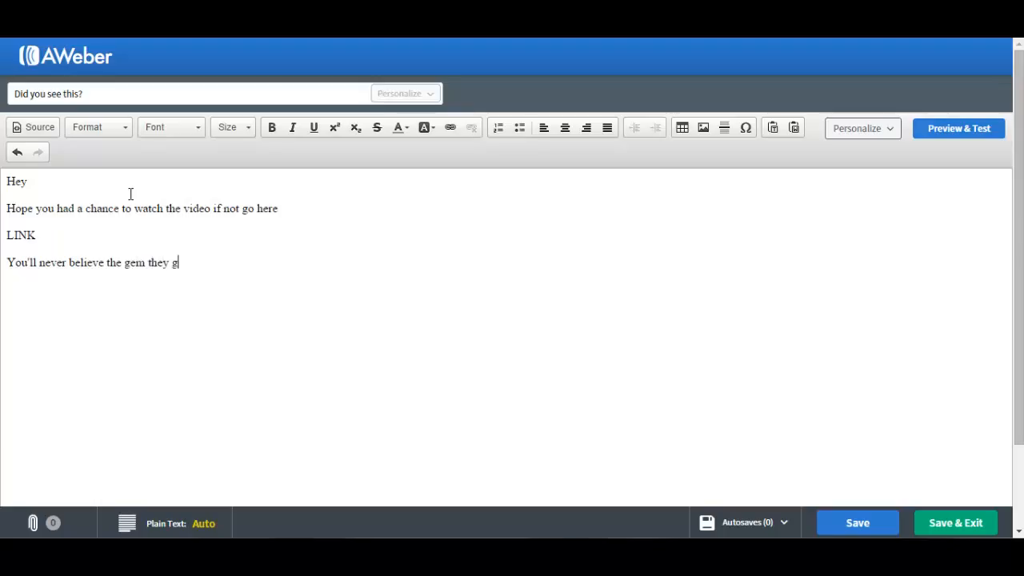
{"action": "type", "text": "ave away in the "}
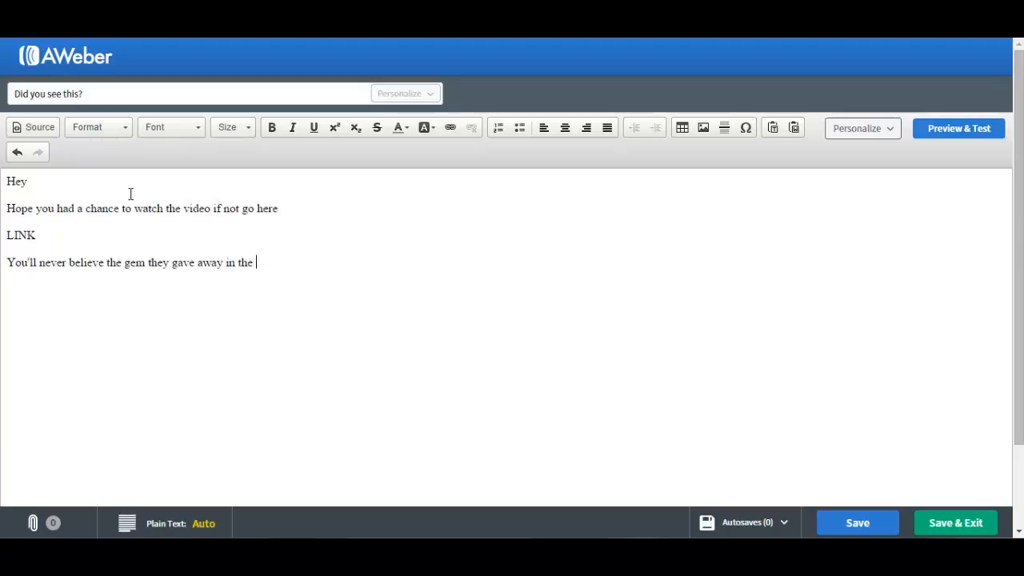
{"action": "type", "text": "5tt"}
{"action": "key", "text": "BackSpace"}
{"action": "type", "text": "h min"}
{"action": "type", "text": "ute "}
End the message with "Speak soon", the sender's first name and "P.S. Check it out", then save it and exit the editor.
{"action": "type", "text": "Speak s"}
{"action": "type", "text": "oon"}
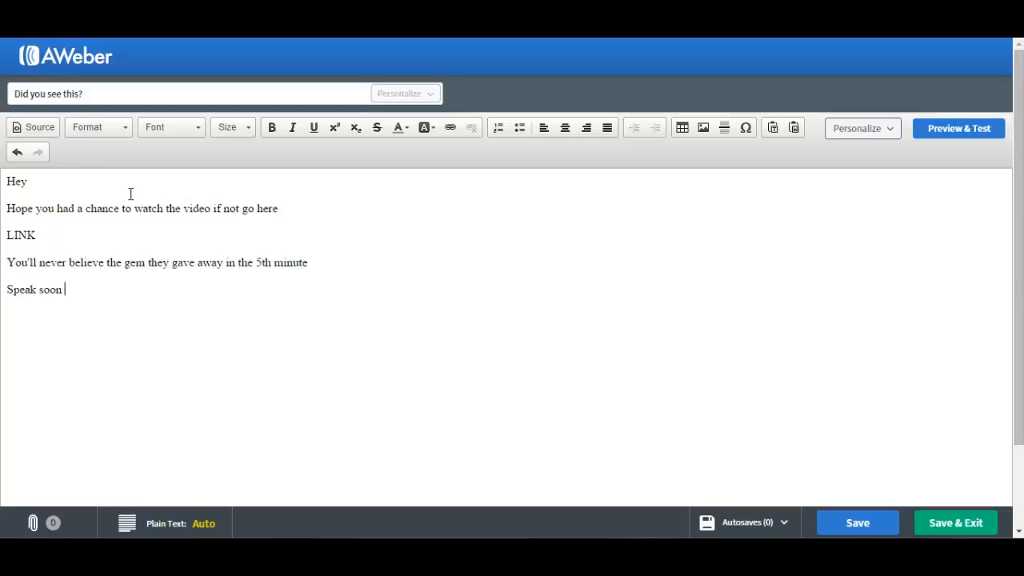
{"action": "key", "text": "Return"}
{"action": "type", "text": "Emmanuel"}
{"action": "key", "text": "Return"}
{"action": "type", "text": "P.S."}
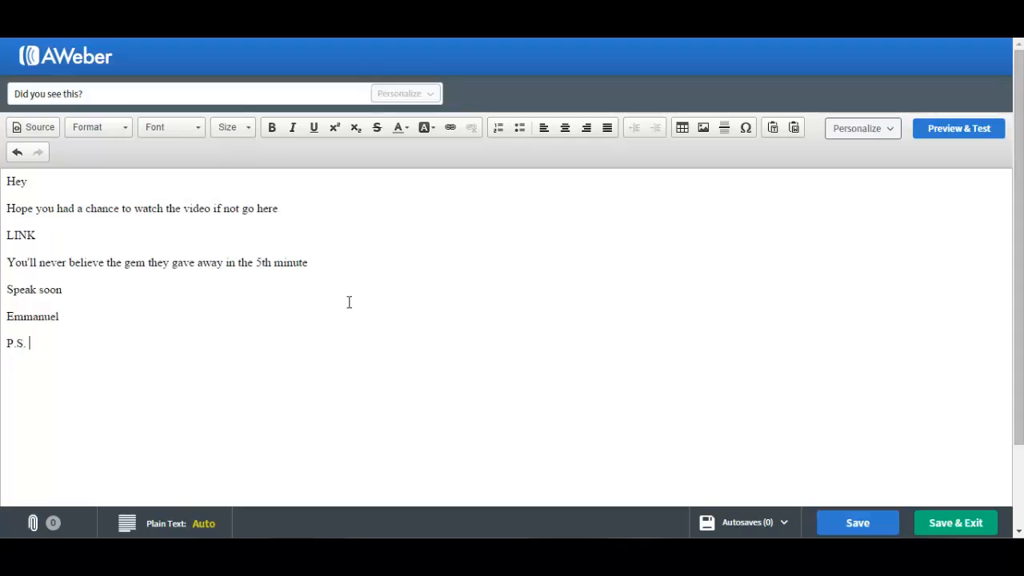
{"action": "type", "text": "Check it out"}
{"action": "left_click", "coordinate": [954, 523]}
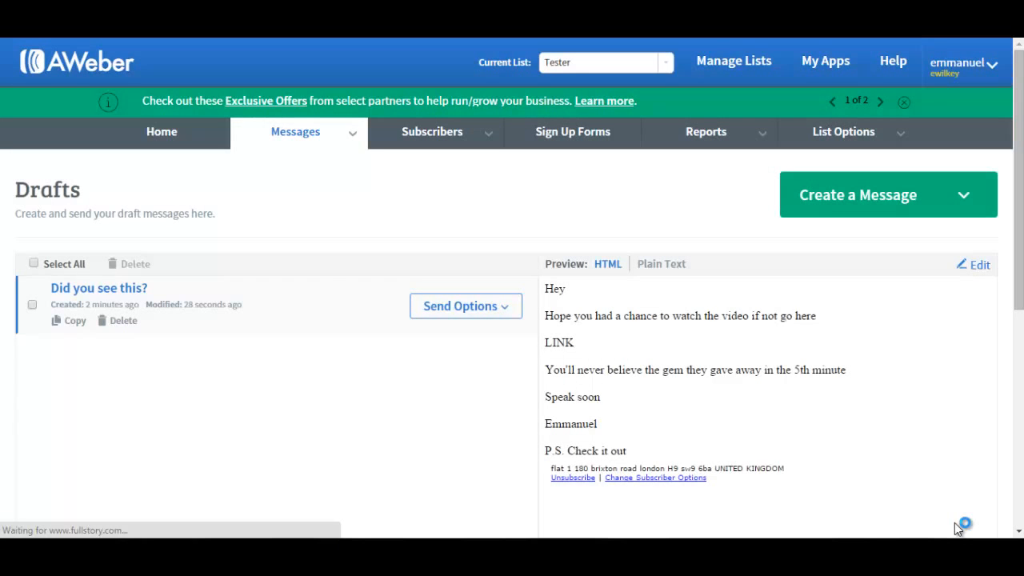
Add the "Did you see this?" draft to the follow-up series, sent 1 day after the previous message.
{"action": "left_click", "coordinate": [505, 311]}
{"action": "left_click", "coordinate": [469, 382]}
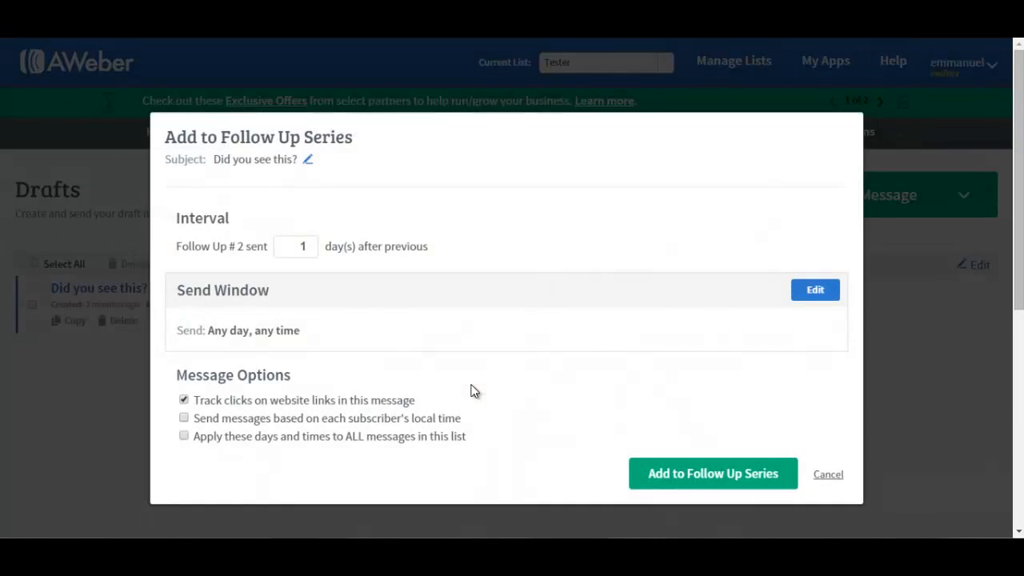
{"action": "left_click", "coordinate": [311, 242]}
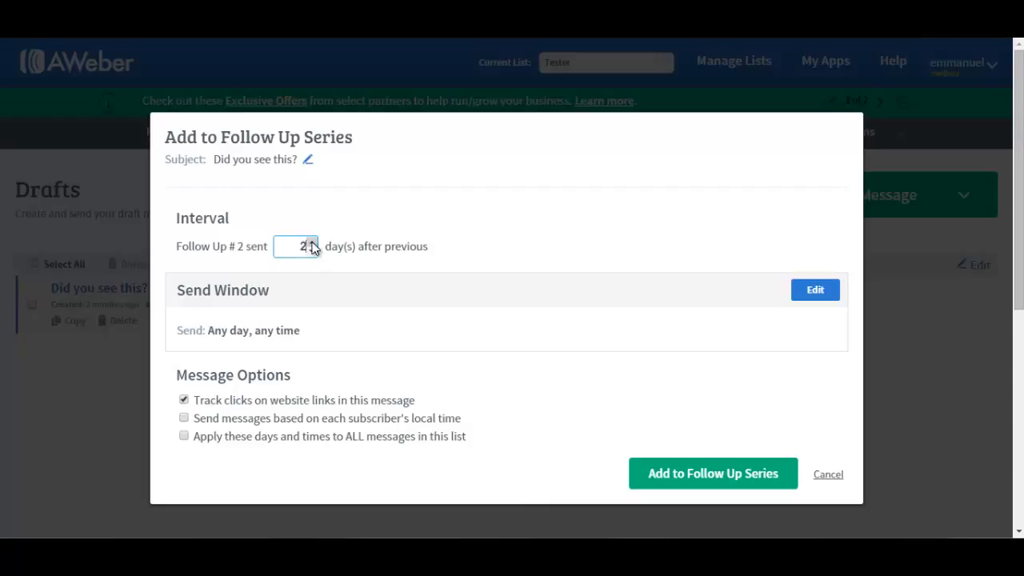
{"action": "left_click", "coordinate": [311, 242]}
{"action": "left_click", "coordinate": [311, 242]}
{"action": "left_click", "coordinate": [312, 251]}
{"action": "left_click", "coordinate": [312, 251]}
{"action": "left_click", "coordinate": [312, 251]}
{"action": "left_click", "coordinate": [711, 471]}
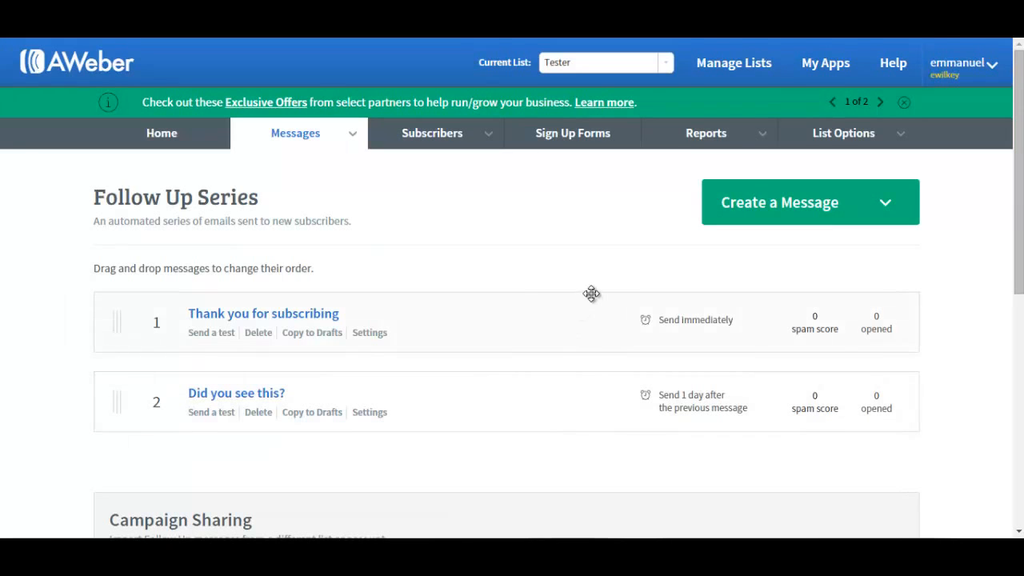
Turn off the confirmed opt-in email for Web Forms in the Tester list's settings and confirm the change.
{"action": "mouse_move", "coordinate": [892, 144]}
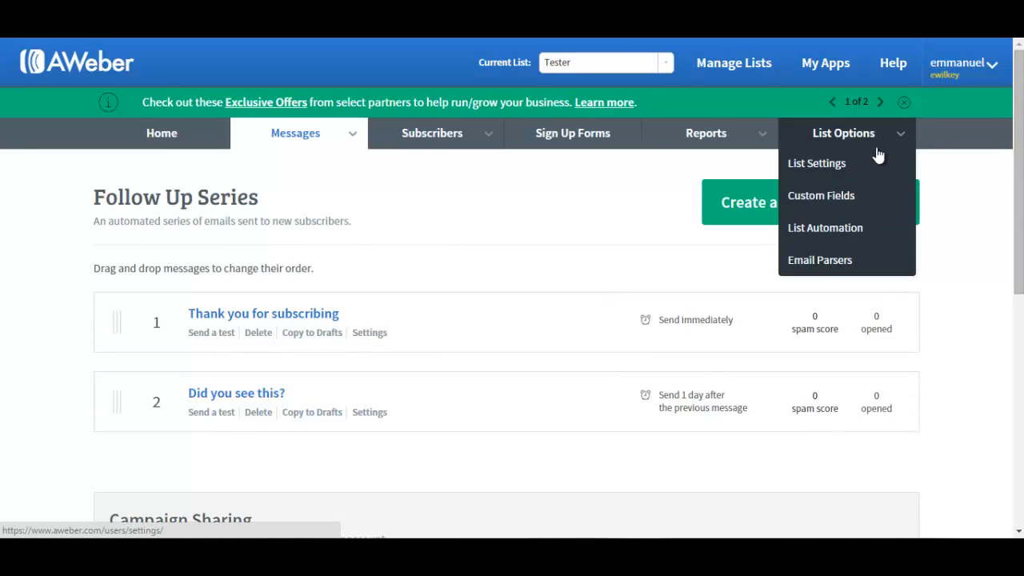
{"action": "left_click", "coordinate": [839, 166]}
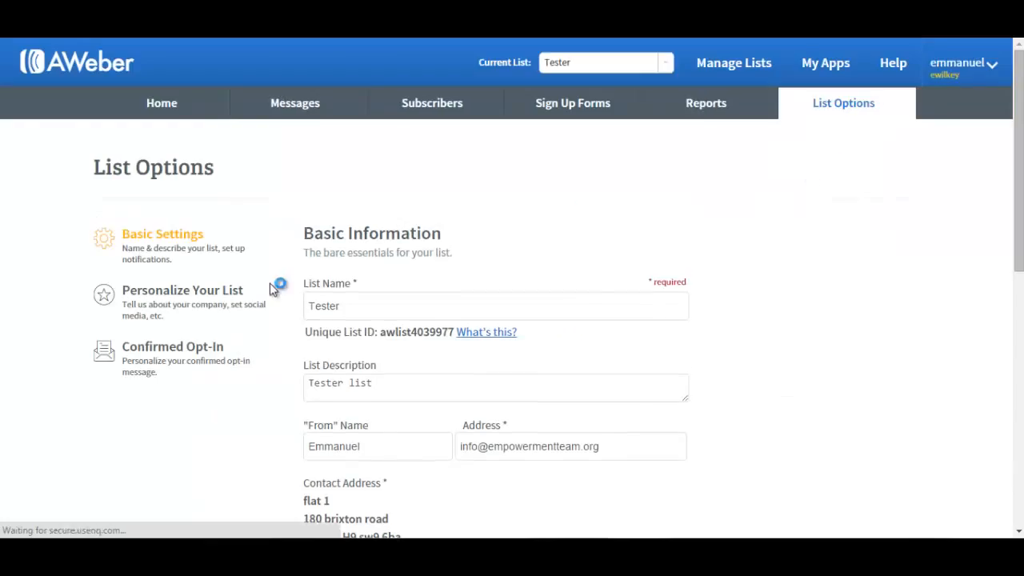
{"action": "left_click", "coordinate": [169, 382]}
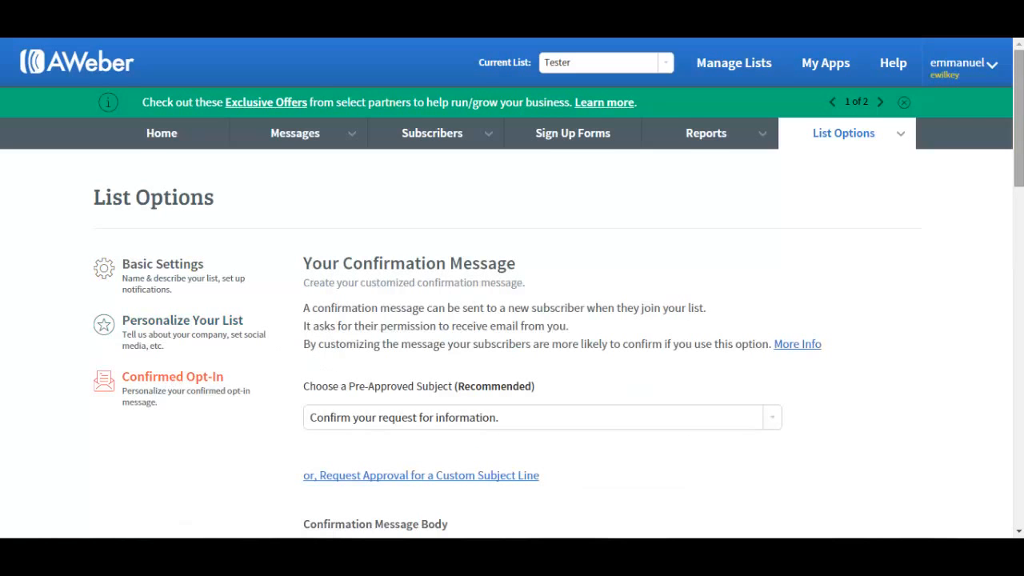
{"action": "scroll", "coordinate": [512, 320], "scroll_direction": "down", "scroll_amount": 5}
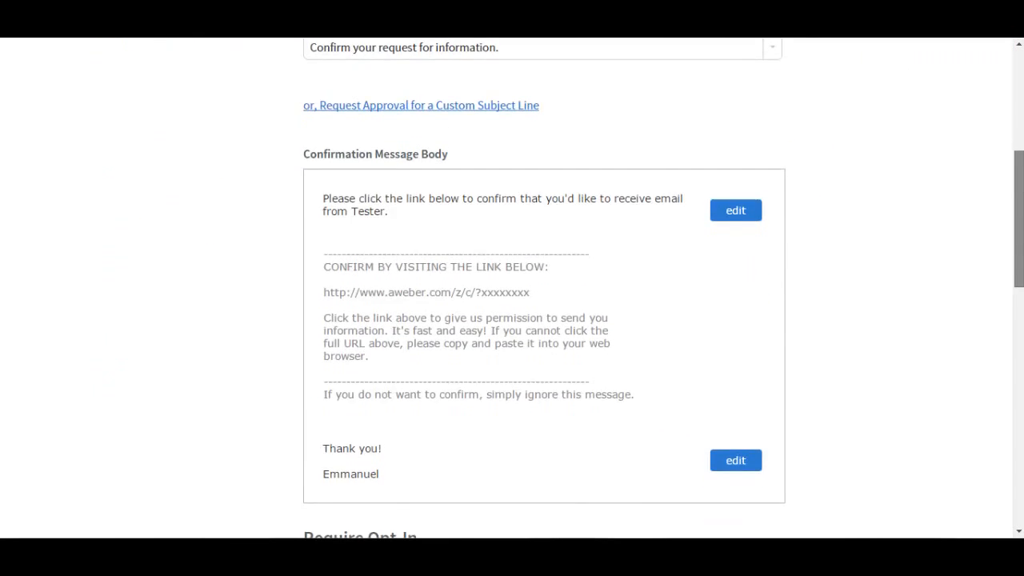
{"action": "scroll", "coordinate": [511, 320], "scroll_direction": "down", "scroll_amount": 4}
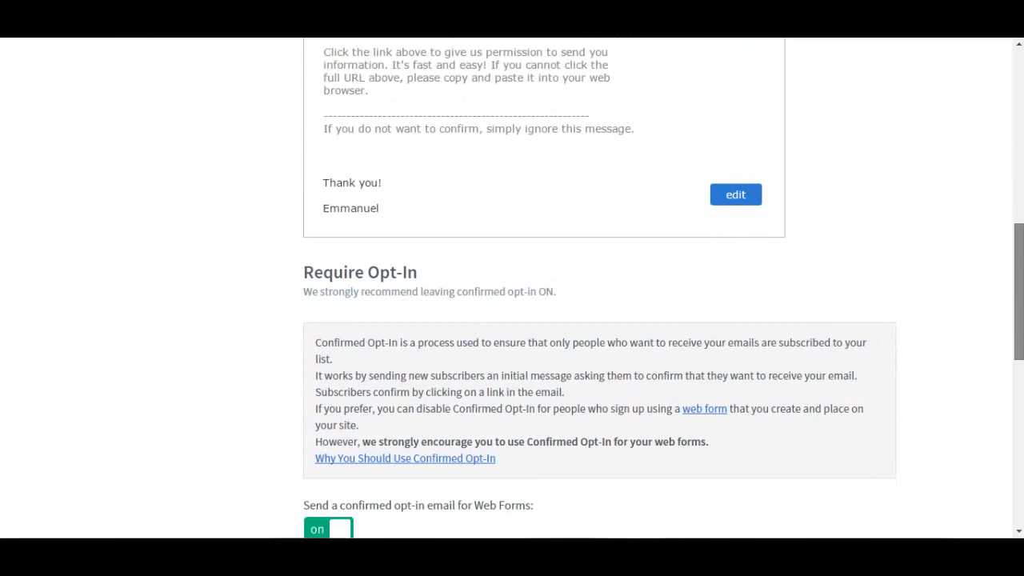
{"action": "scroll", "coordinate": [512, 320], "scroll_direction": "down", "scroll_amount": 2}
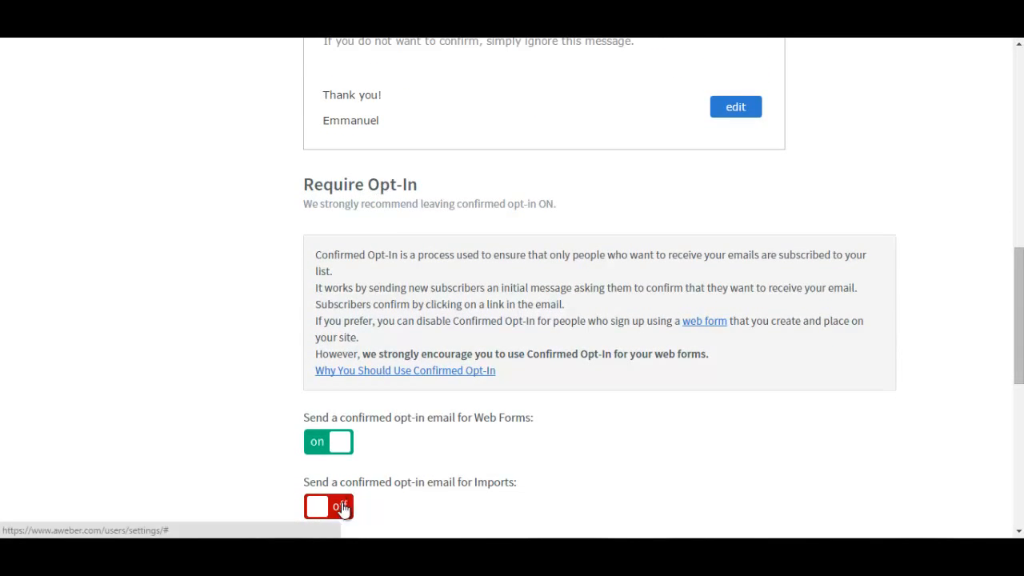
{"action": "left_click", "coordinate": [336, 442]}
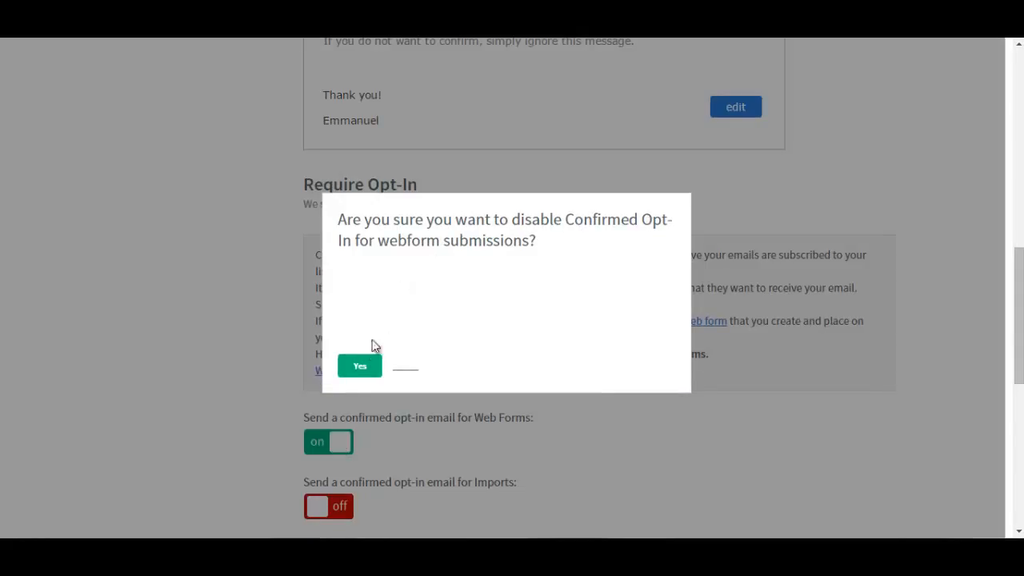
{"action": "left_click", "coordinate": [359, 370]}
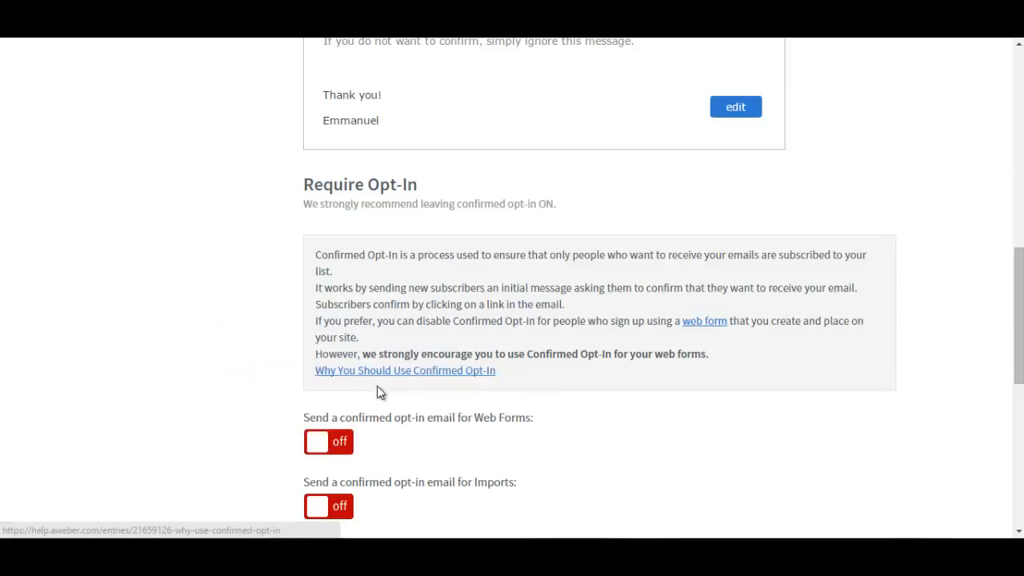